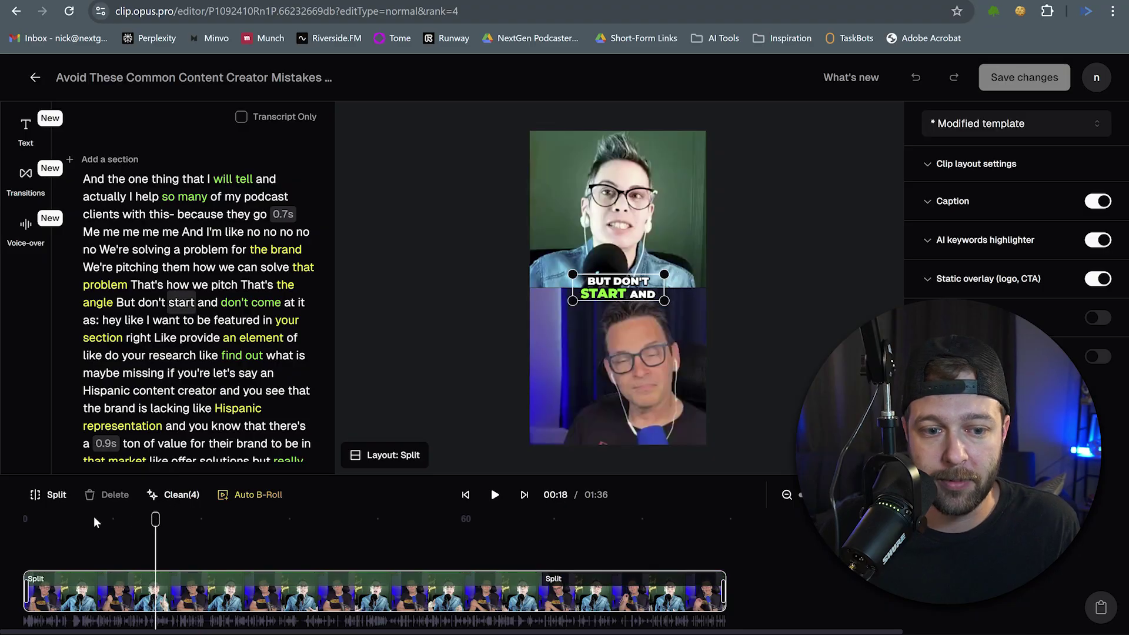
Step: Return the playhead to 00:12 and split the podcast clip there
left_click_drag(96, 522, 114, 516)
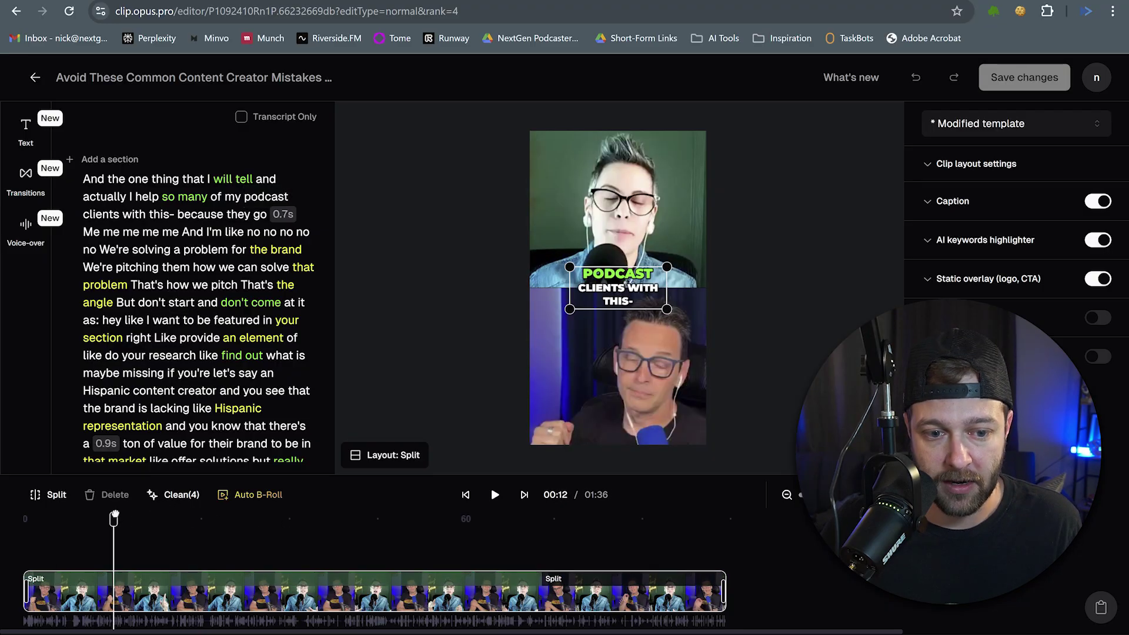
left_click(51, 494)
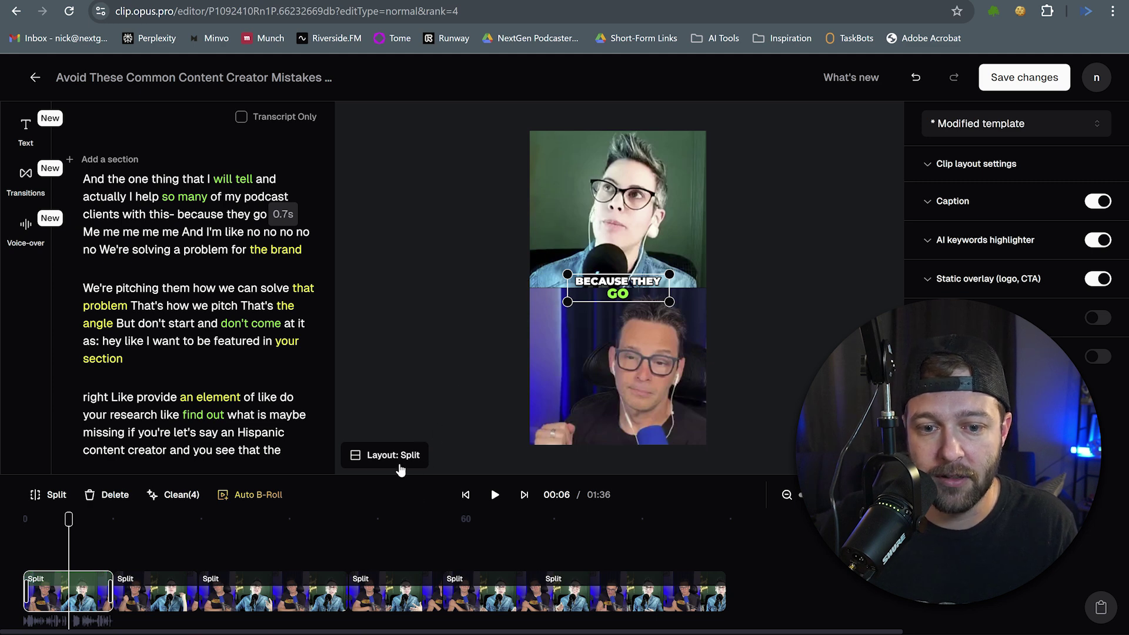
Step: Set the first section to Fill layout and the 00:27 section to Fit
left_click(394, 465)
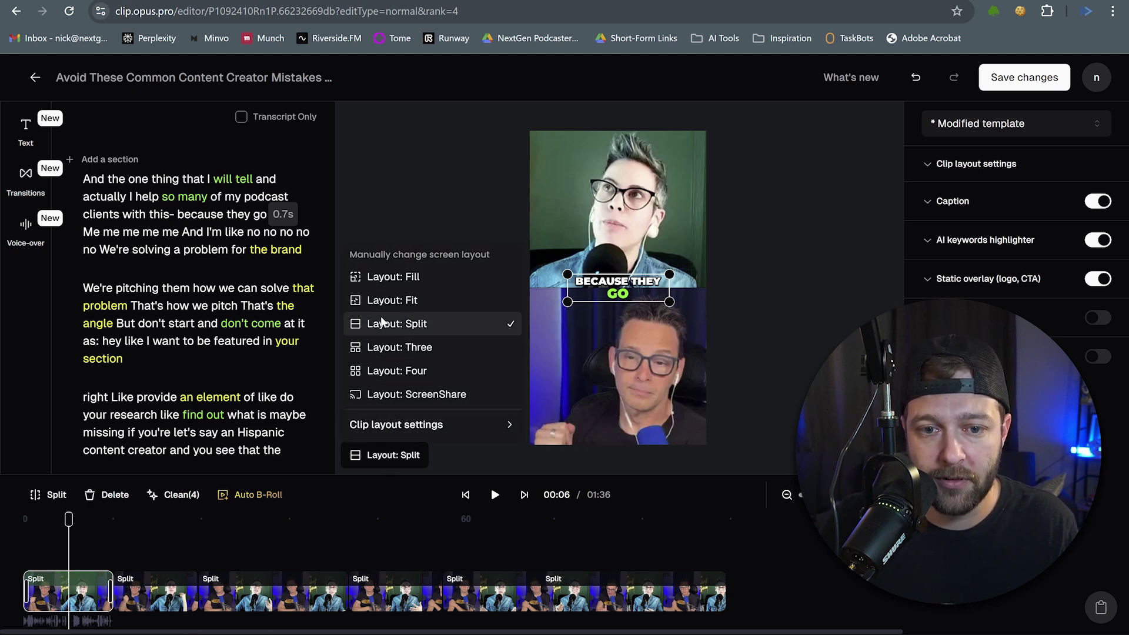
left_click(387, 277)
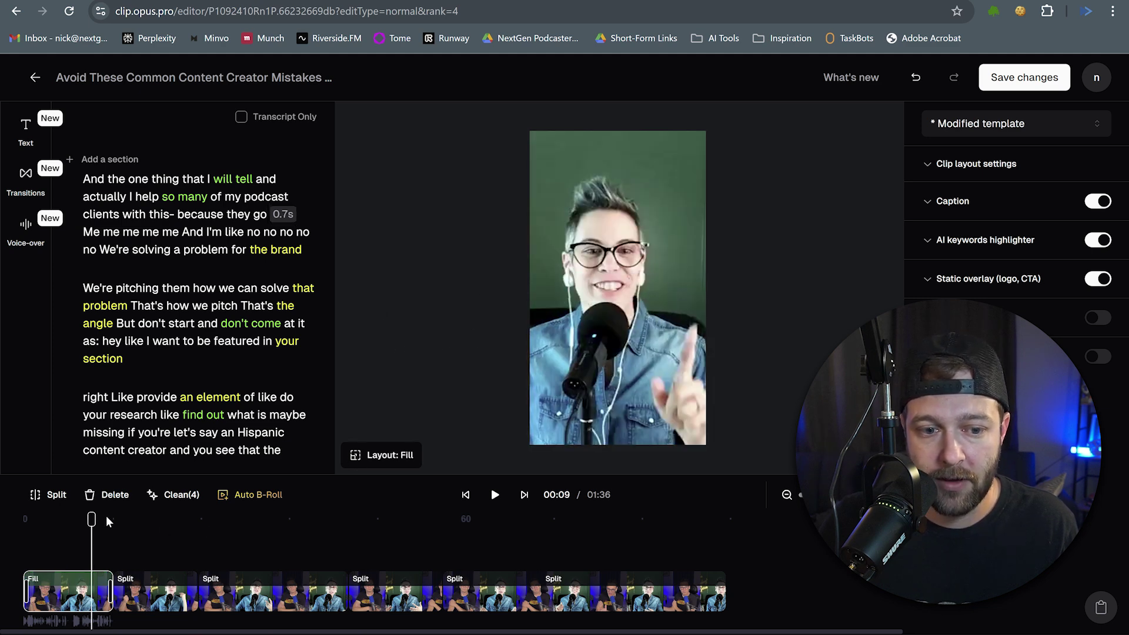
left_click(128, 519)
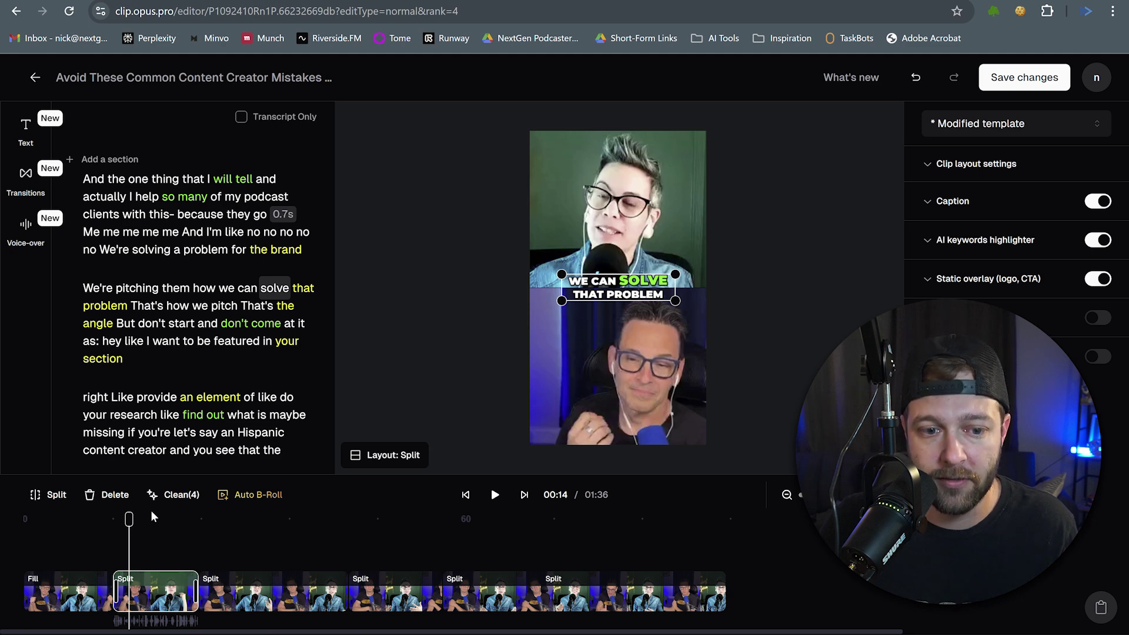
left_click(164, 519)
left_click(180, 519)
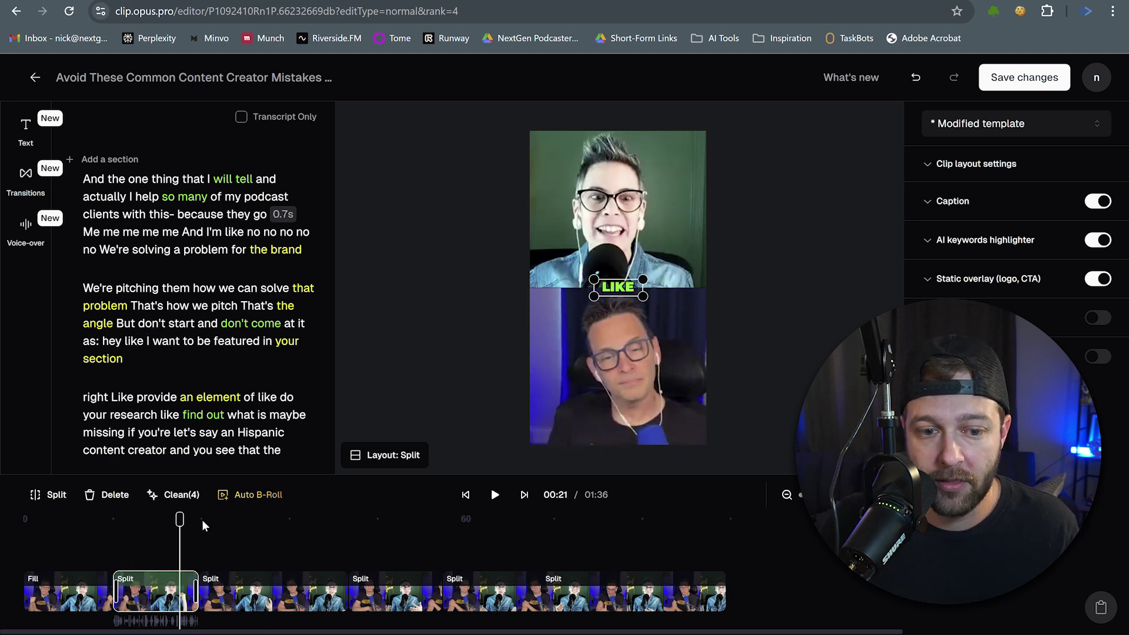
left_click(221, 520)
left_click(363, 462)
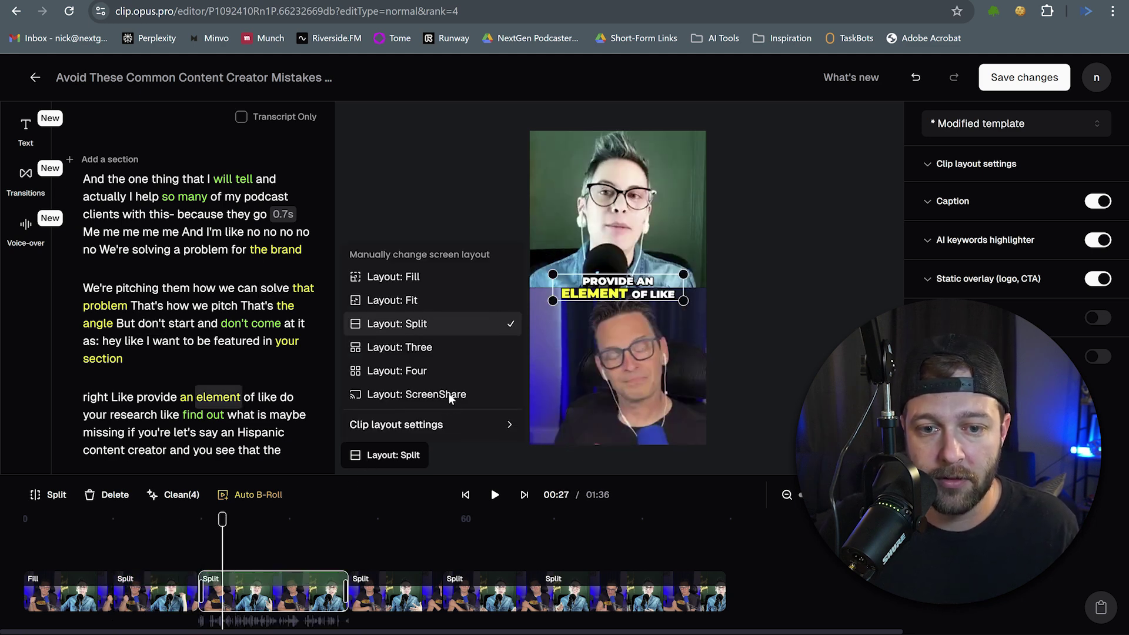
left_click(415, 304)
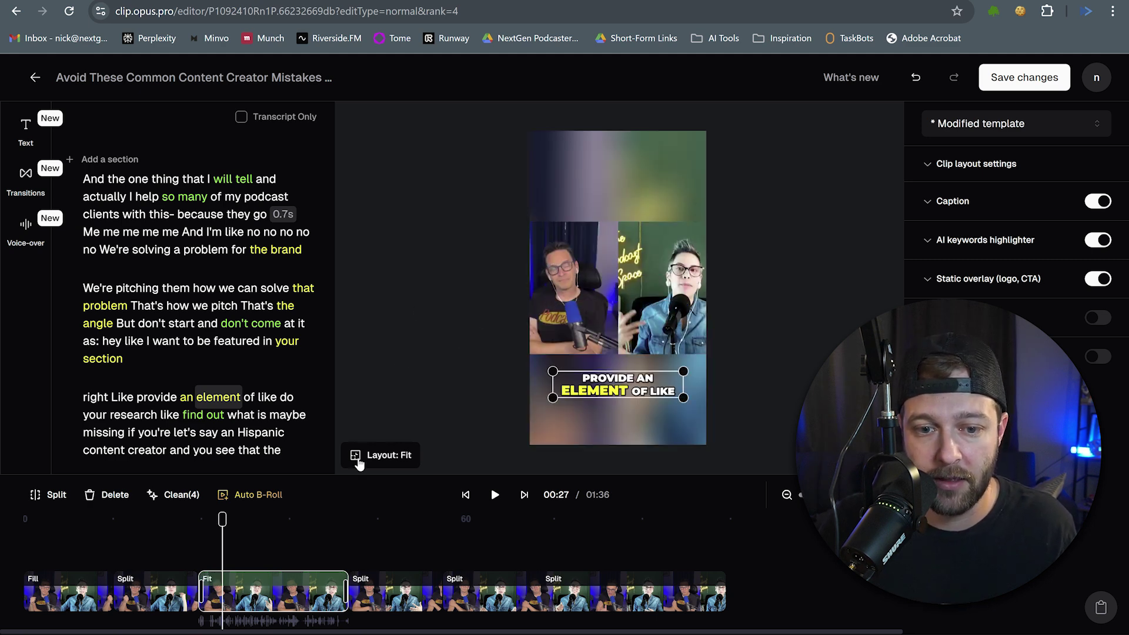
Step: Give the next section a three-panel layout, then a four-panel layout
left_click(383, 459)
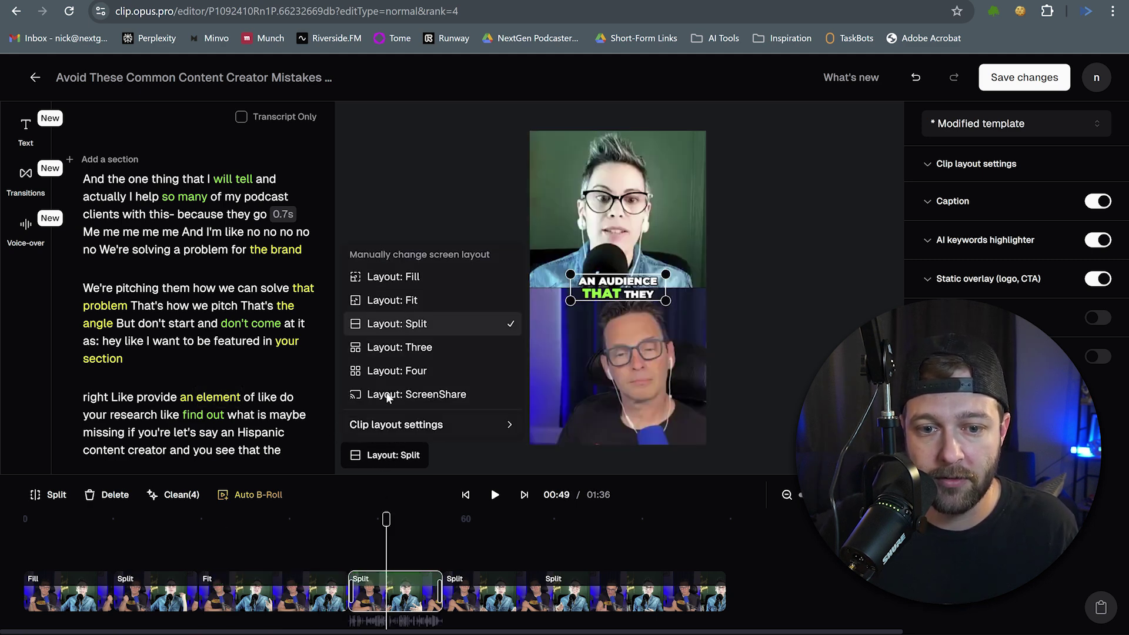
left_click(372, 350)
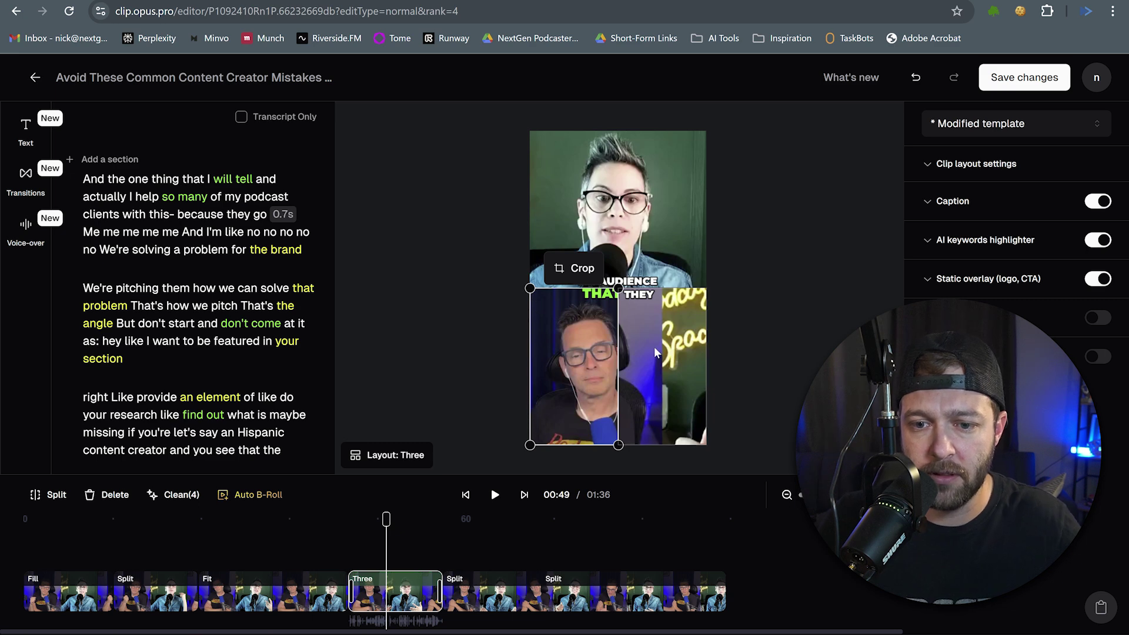
left_click(402, 456)
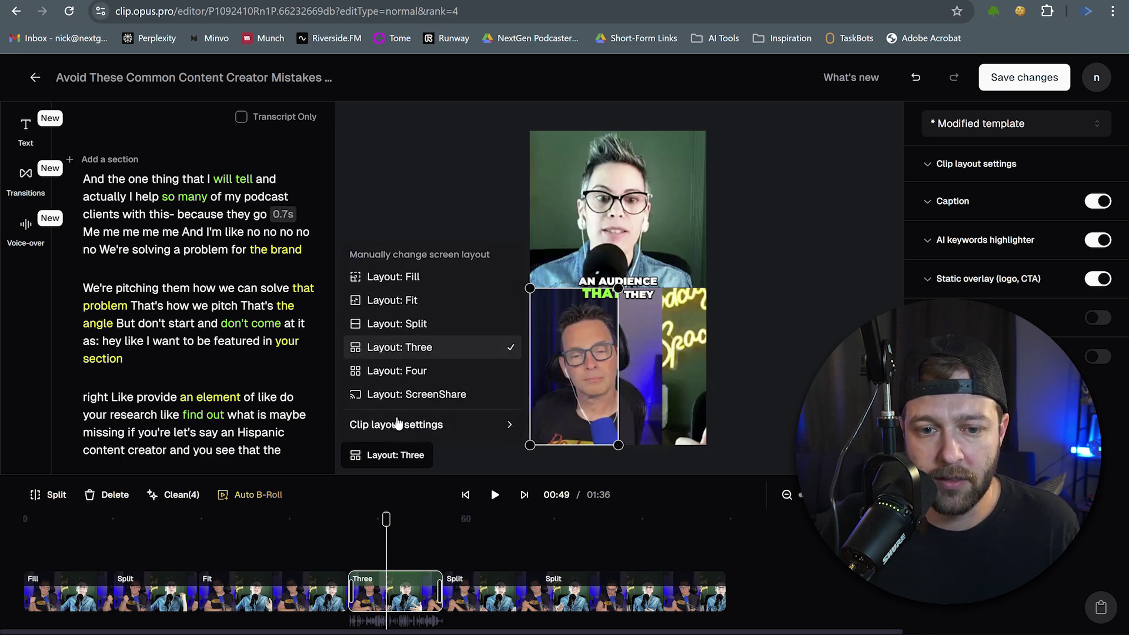
left_click(389, 371)
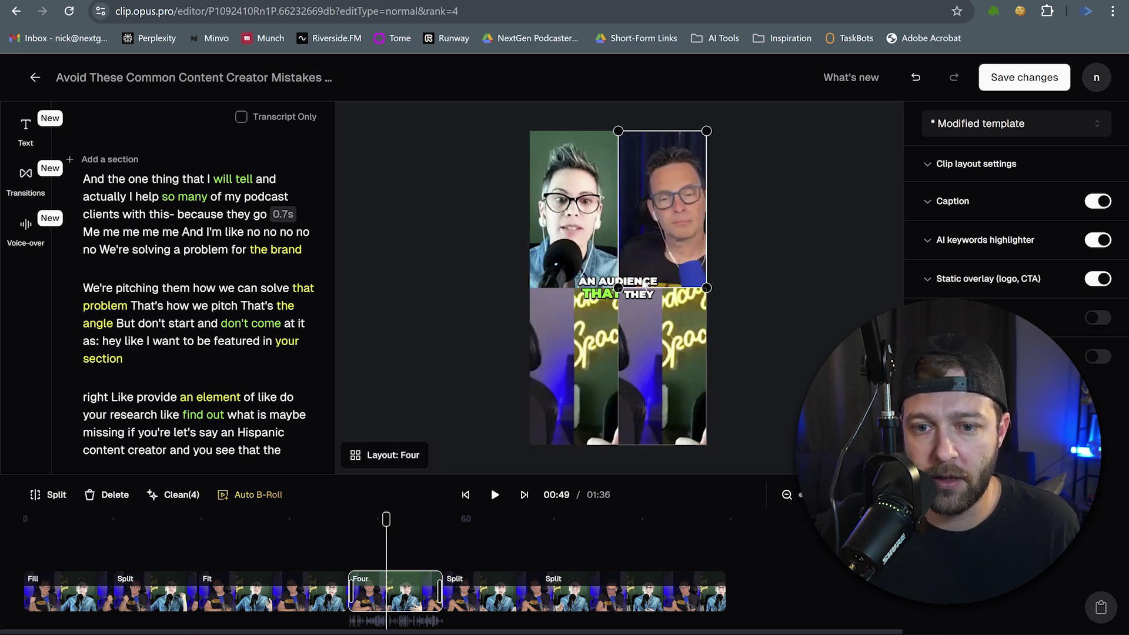
left_click(388, 455)
left_click(394, 426)
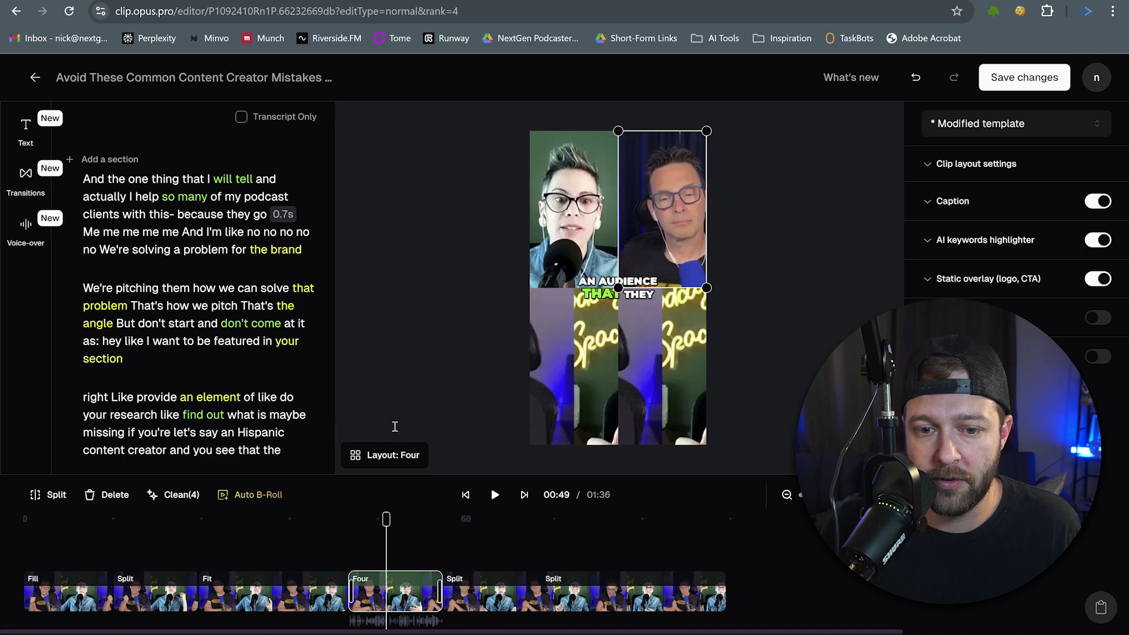
Step: Reset all sections to Split layout and drag the man's panel to the top
left_click(366, 455)
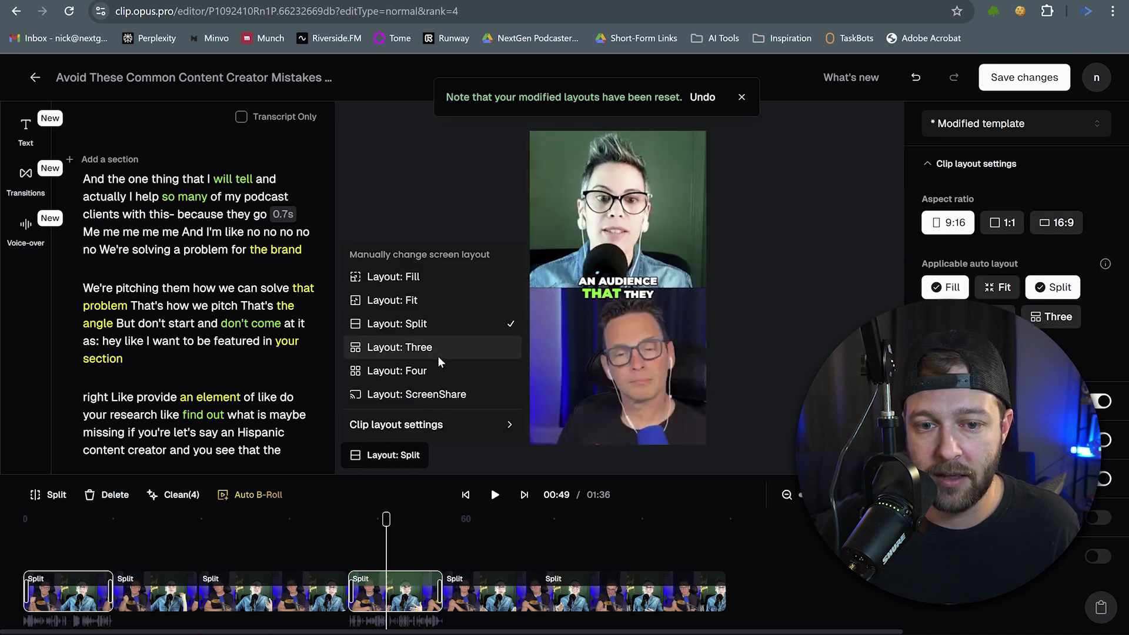
left_click(385, 455)
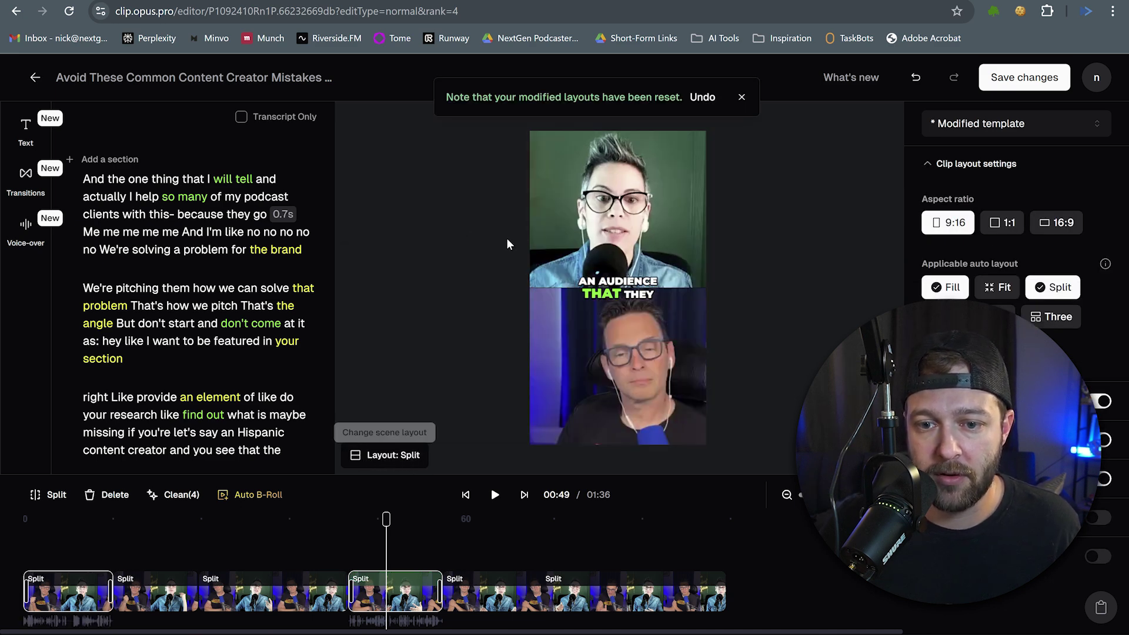
left_click_drag(609, 358, 594, 134)
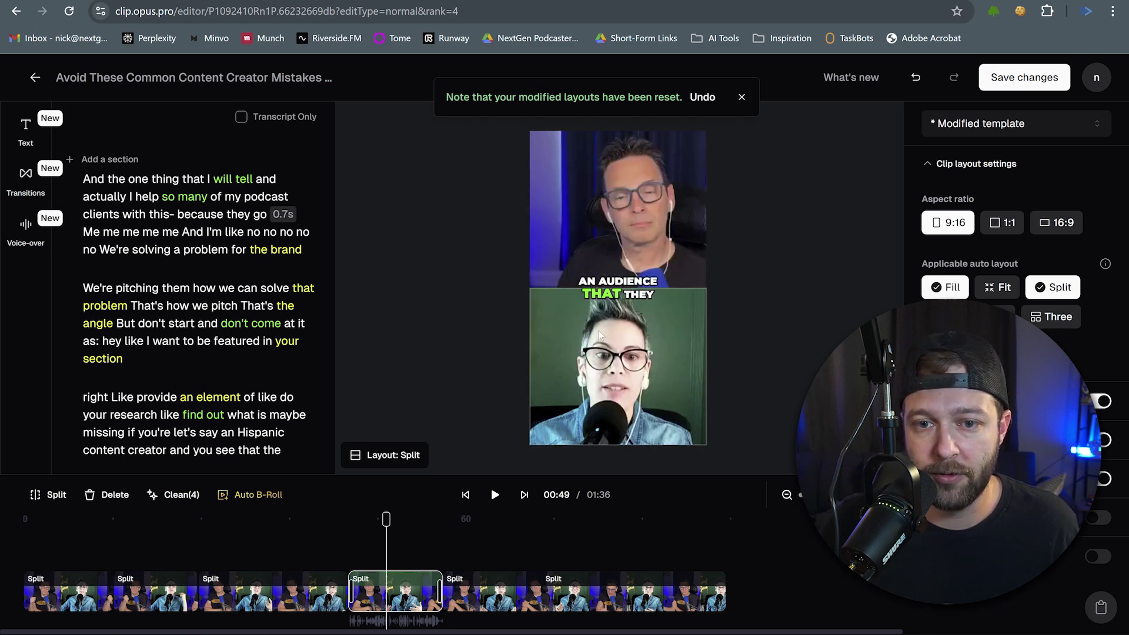
left_click(583, 207)
left_click(584, 289)
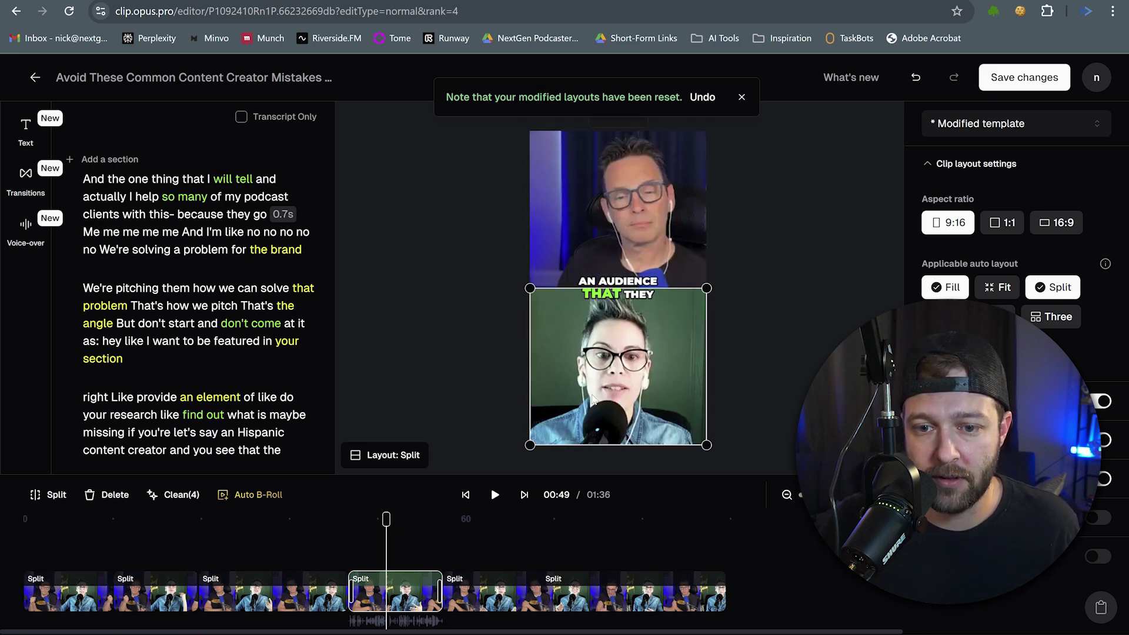
Step: Crop the bottom panel so the woman is centred, and apply the crop
left_click(619, 272)
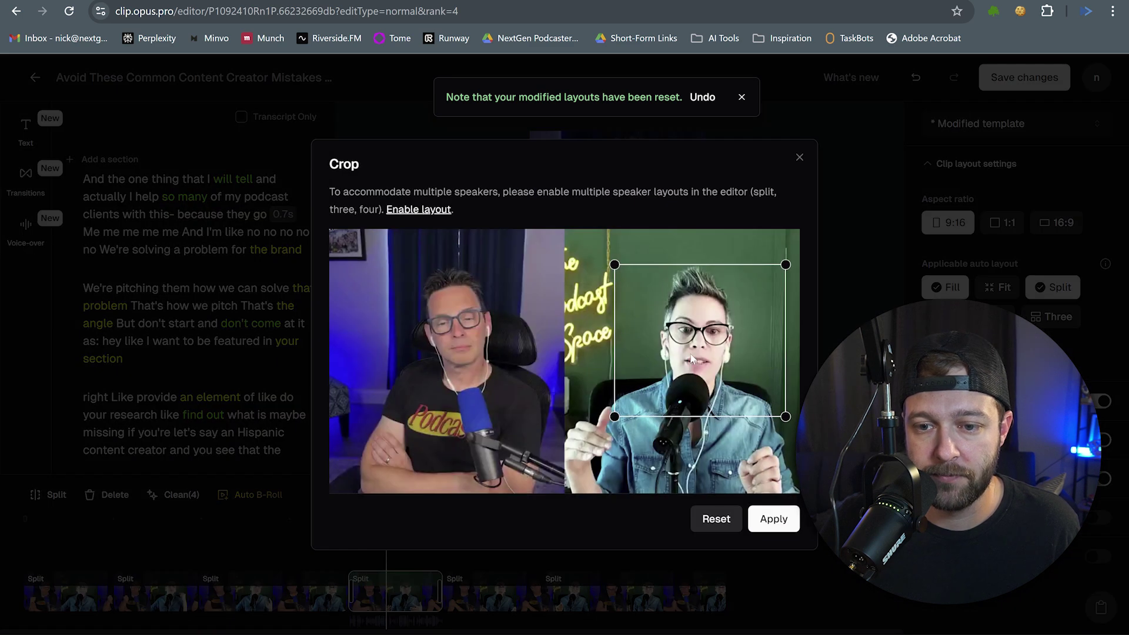
mouse_move(701, 342)
left_mouse_down()
mouse_move(660, 371)
mouse_move(657, 322)
mouse_move(696, 344)
mouse_move(684, 339)
mouse_move(694, 333)
left_mouse_up()
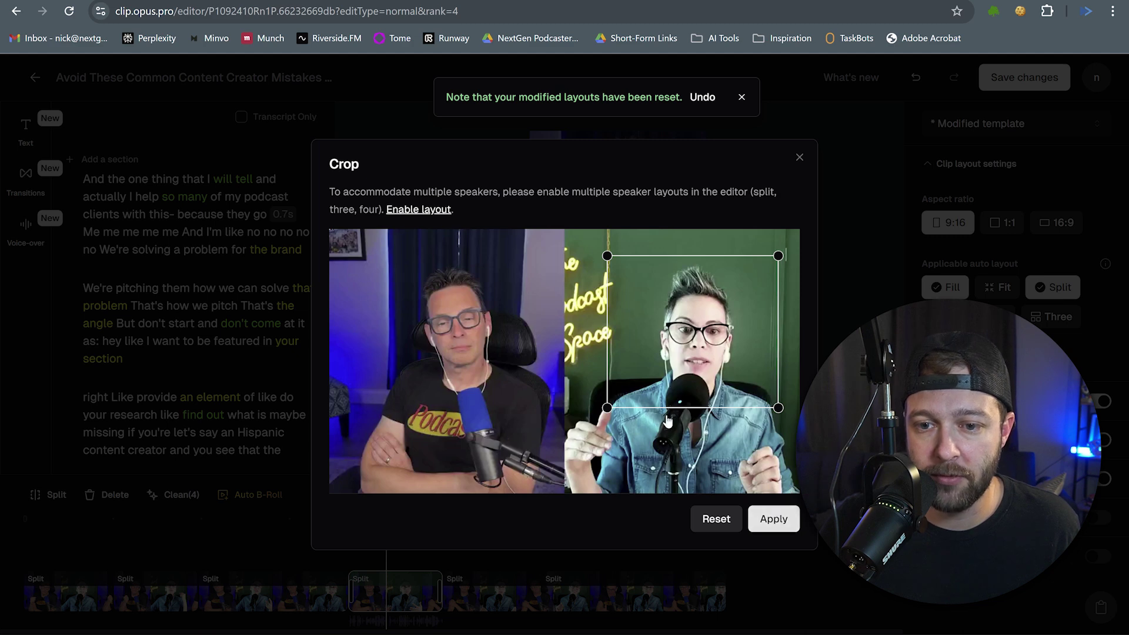
left_click(773, 518)
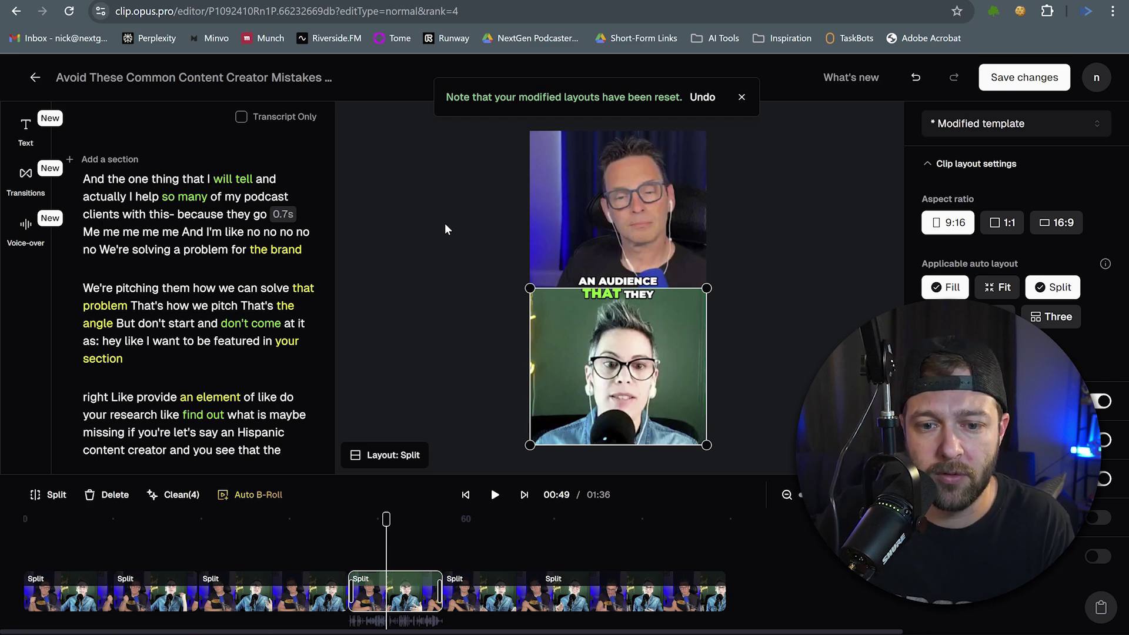
mouse_move(674, 363)
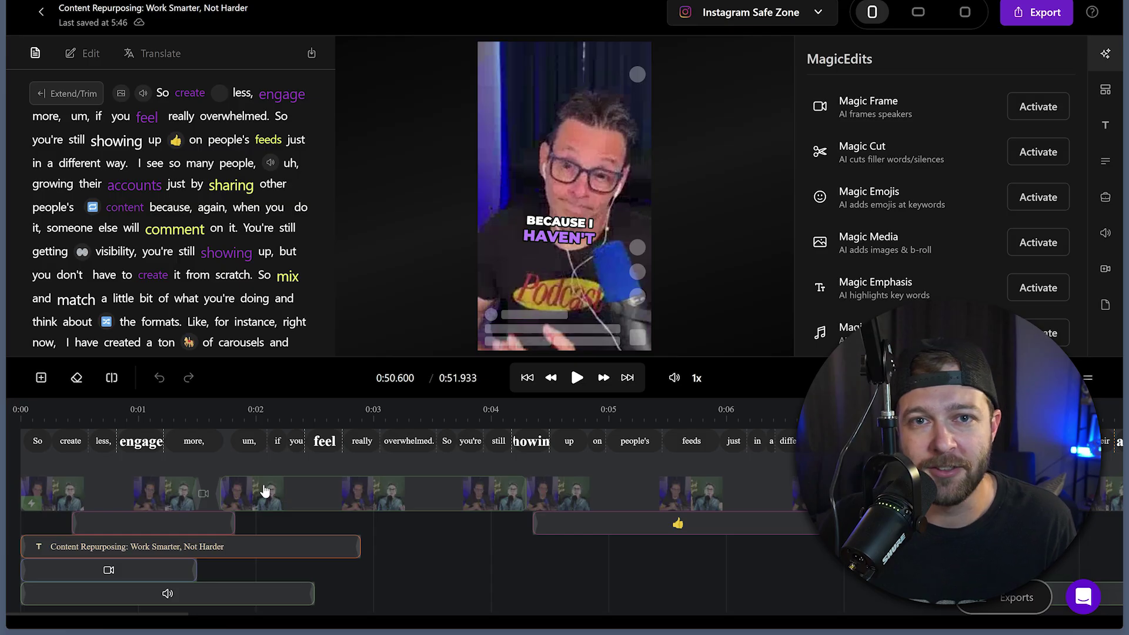
Step: Step through Minvo's timeline to the 0:04.733 clip and show its framing options
left_click(150, 426)
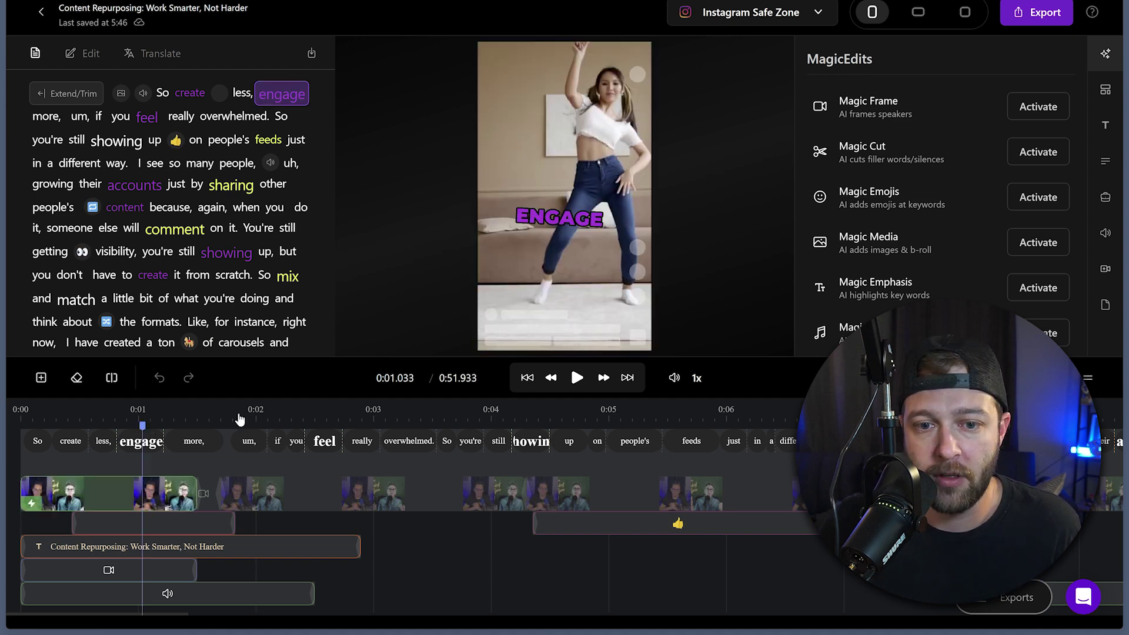
left_click(236, 418)
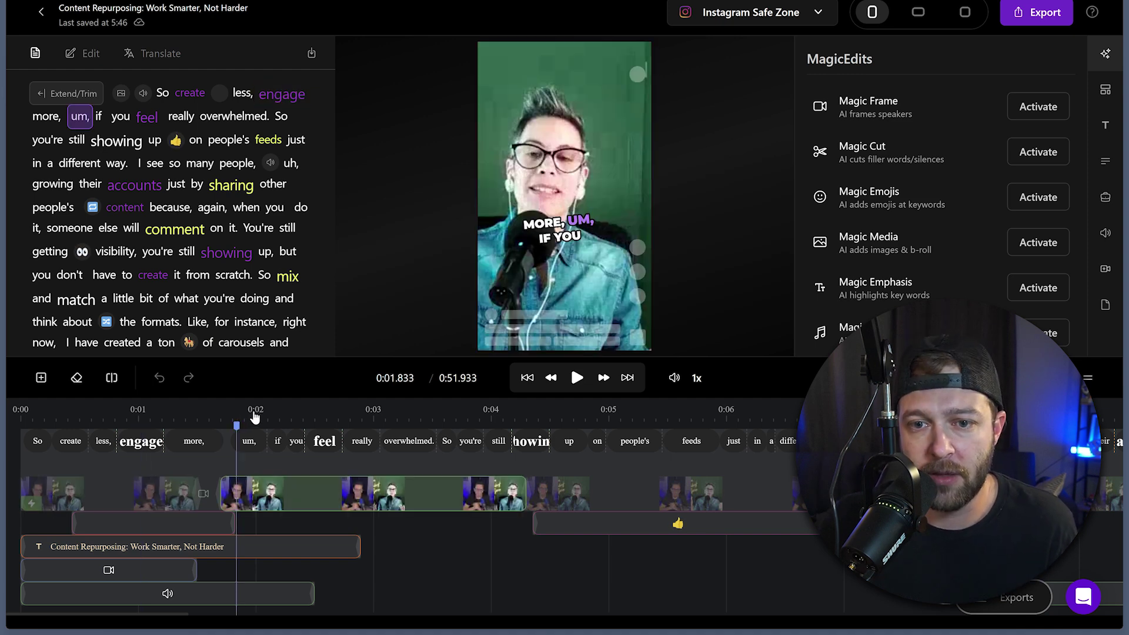
left_click(338, 420)
left_click(577, 421)
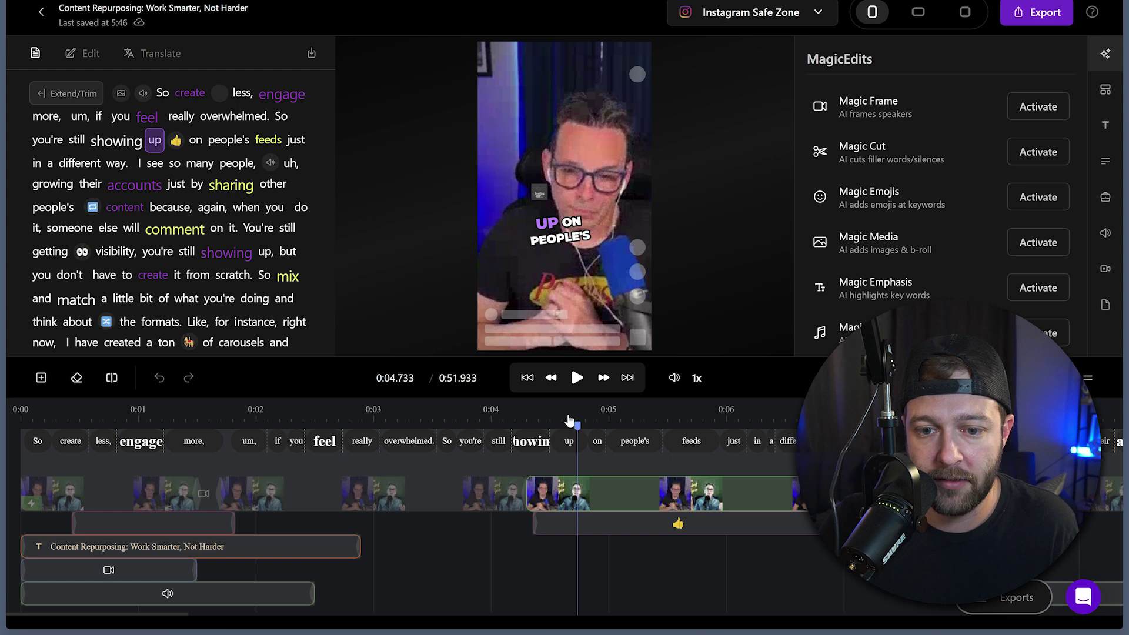
left_click(484, 418)
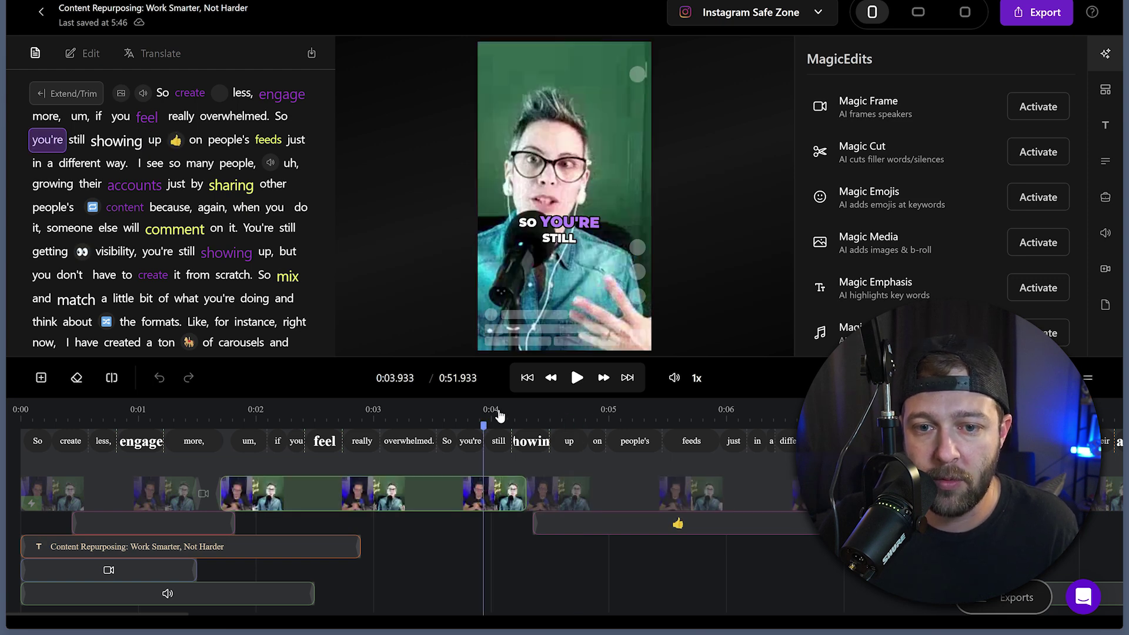
left_click(580, 422)
scroll(428, 501, "right", 2)
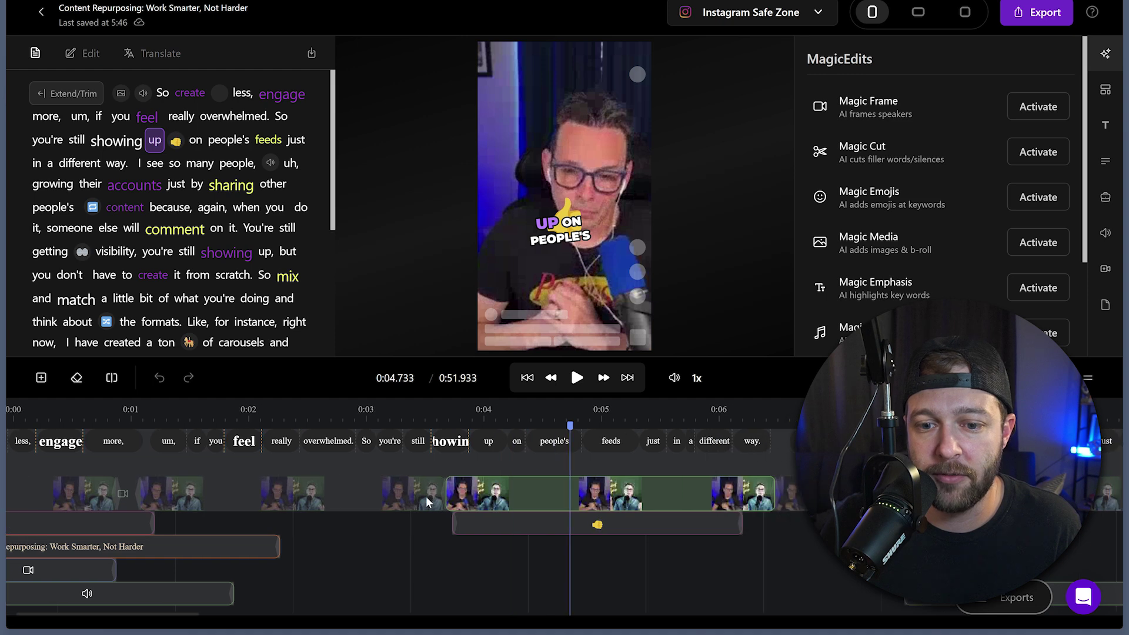
scroll(427, 501, "right", 3)
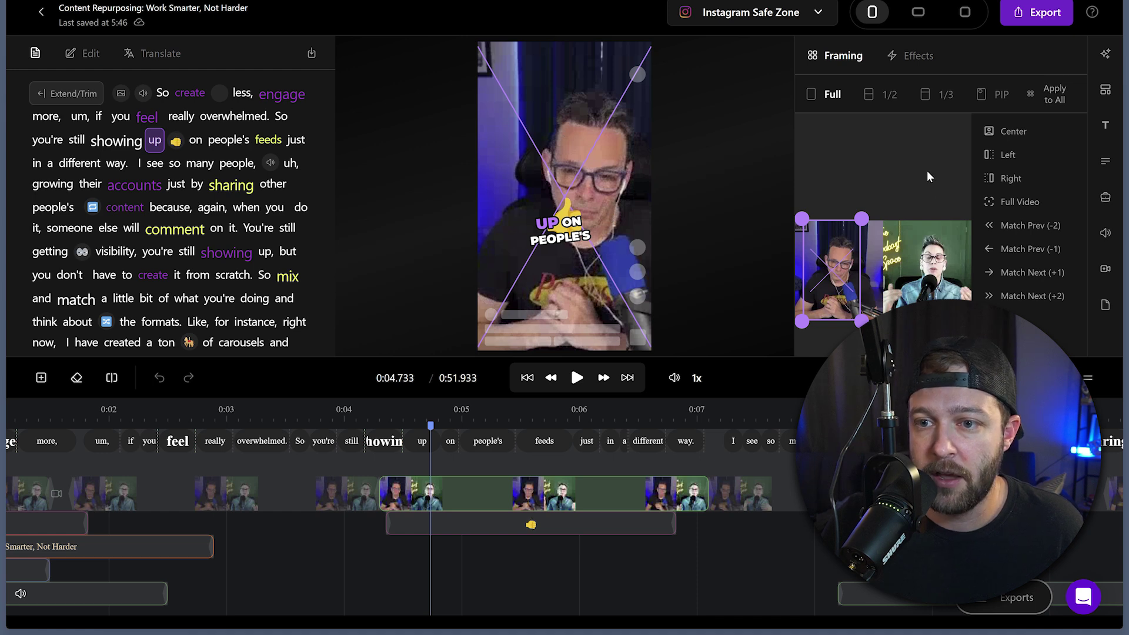
Step: Try Center, Left and Right framing, then settle on Full Video for this clip
left_click(1007, 136)
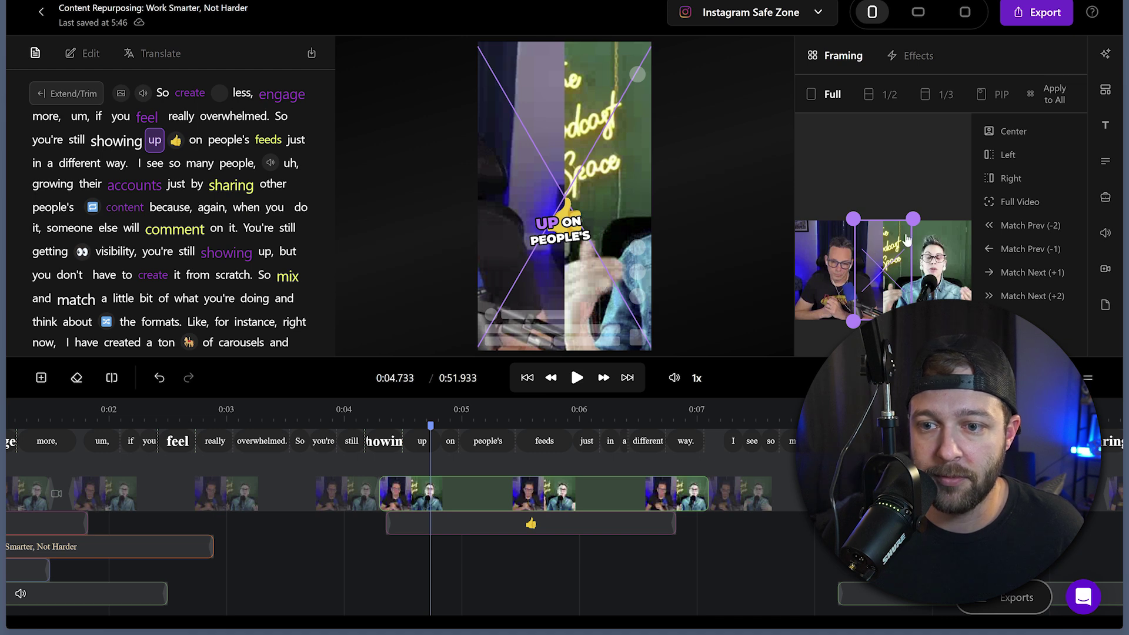
left_click(1006, 155)
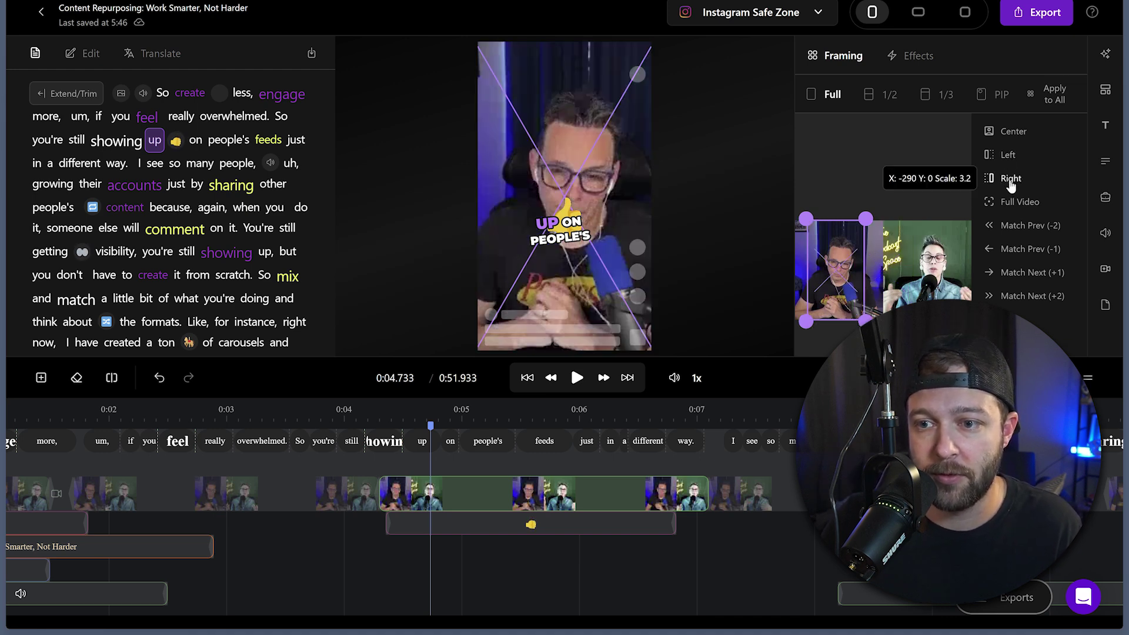
left_click(1009, 181)
left_click(1012, 202)
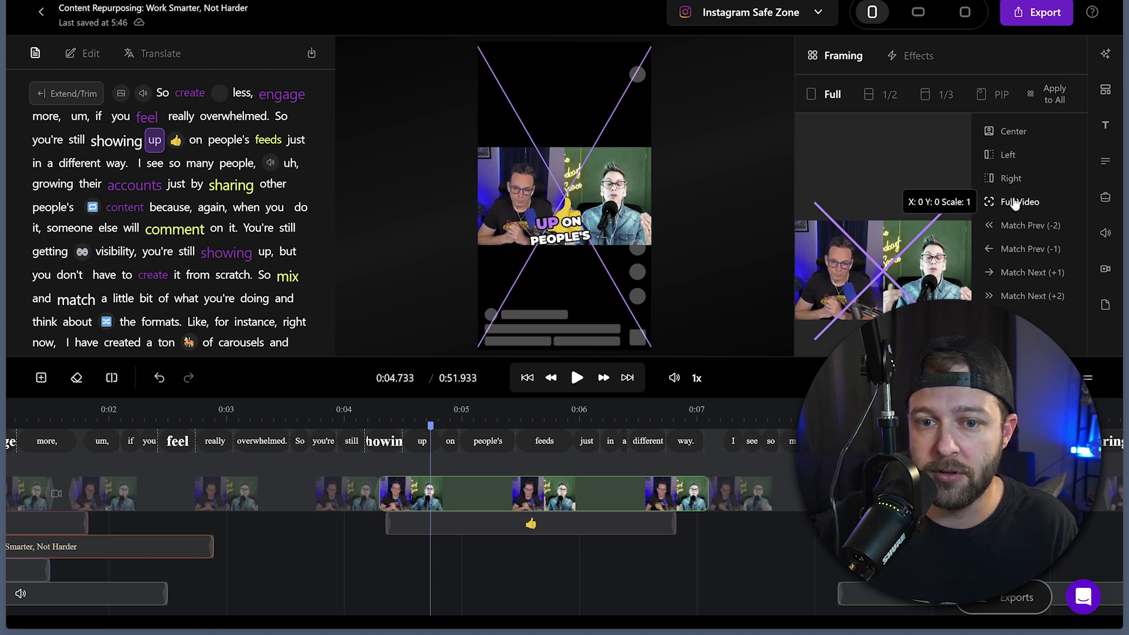
left_click(1020, 228)
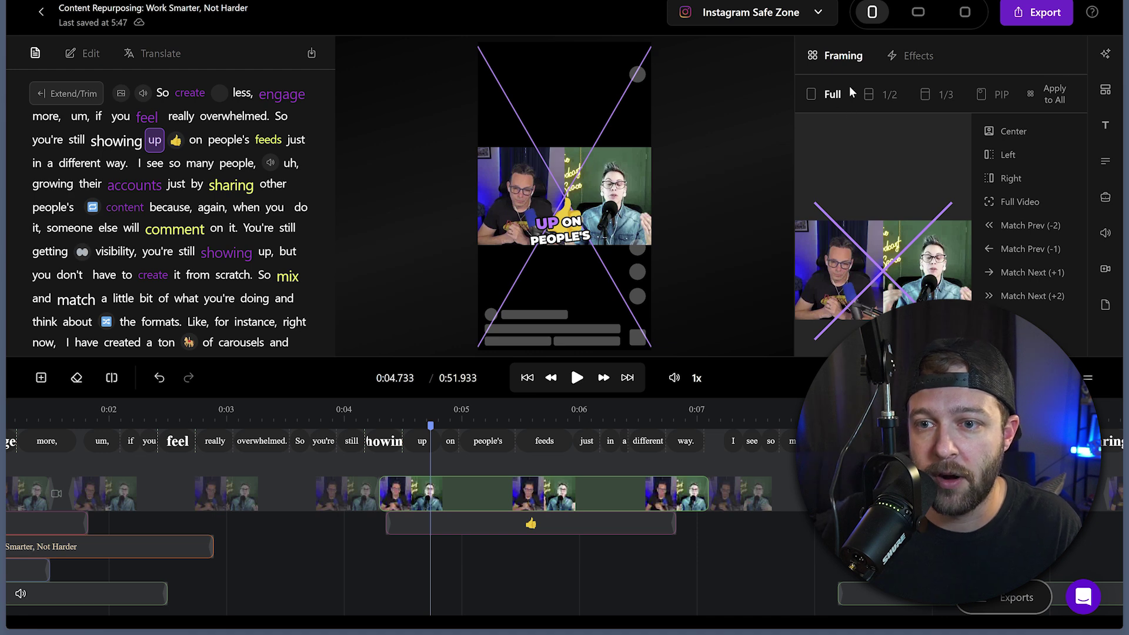
Step: Apply the 1/2 layout, swap frames, tighten the top crop, and restore 50/50
left_click(882, 97)
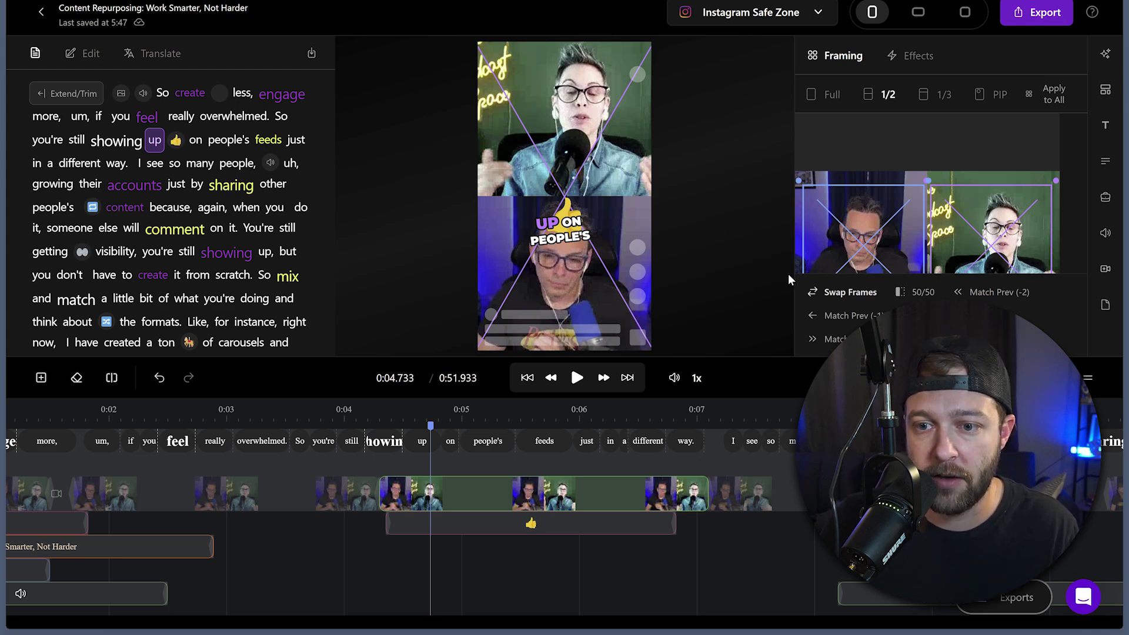
left_click(858, 297)
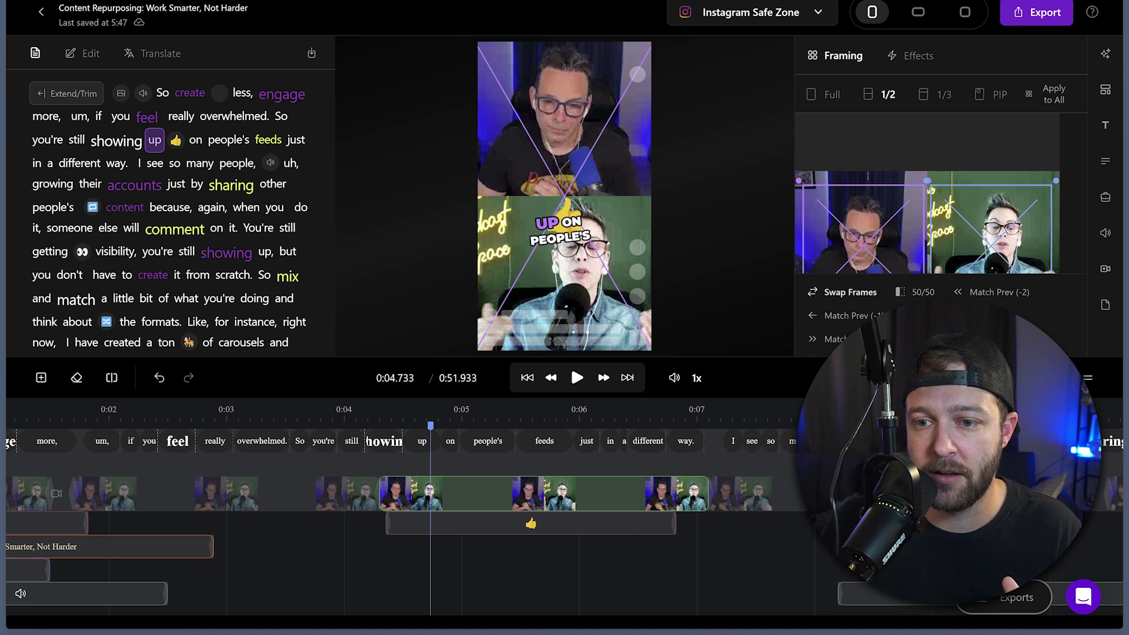
mouse_move(927, 180)
left_mouse_down()
mouse_move(913, 184)
mouse_move(916, 166)
mouse_move(918, 191)
left_mouse_up()
left_click(917, 292)
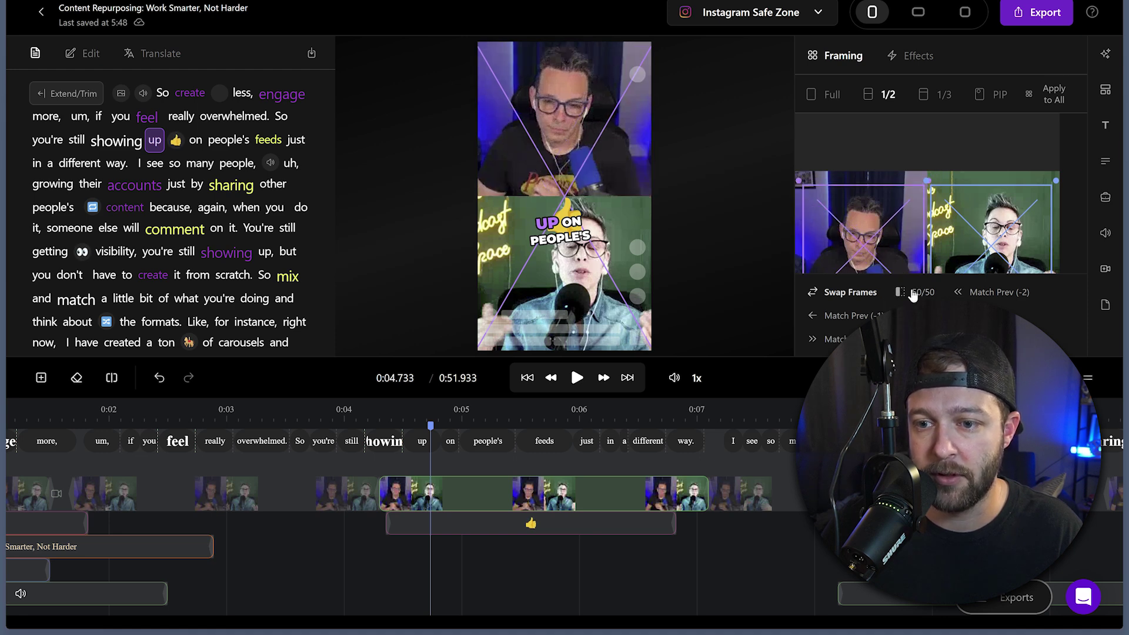
Step: Give the 0:07.433 clip a 1/3 layout with the right-hand speaker in the large panel
left_click(402, 419)
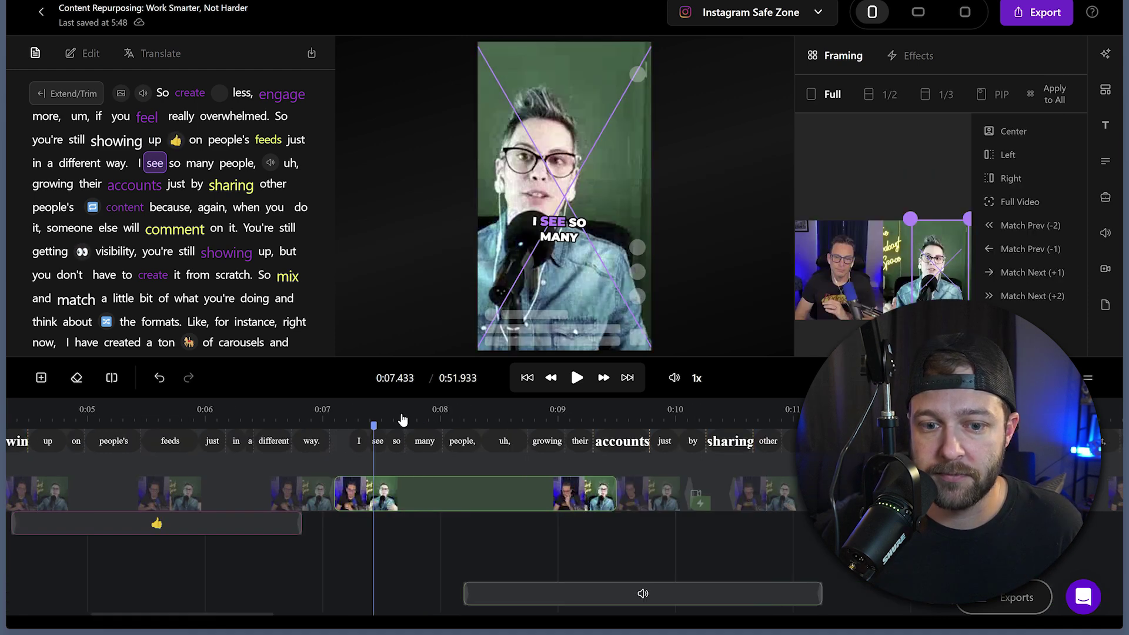
left_click(940, 97)
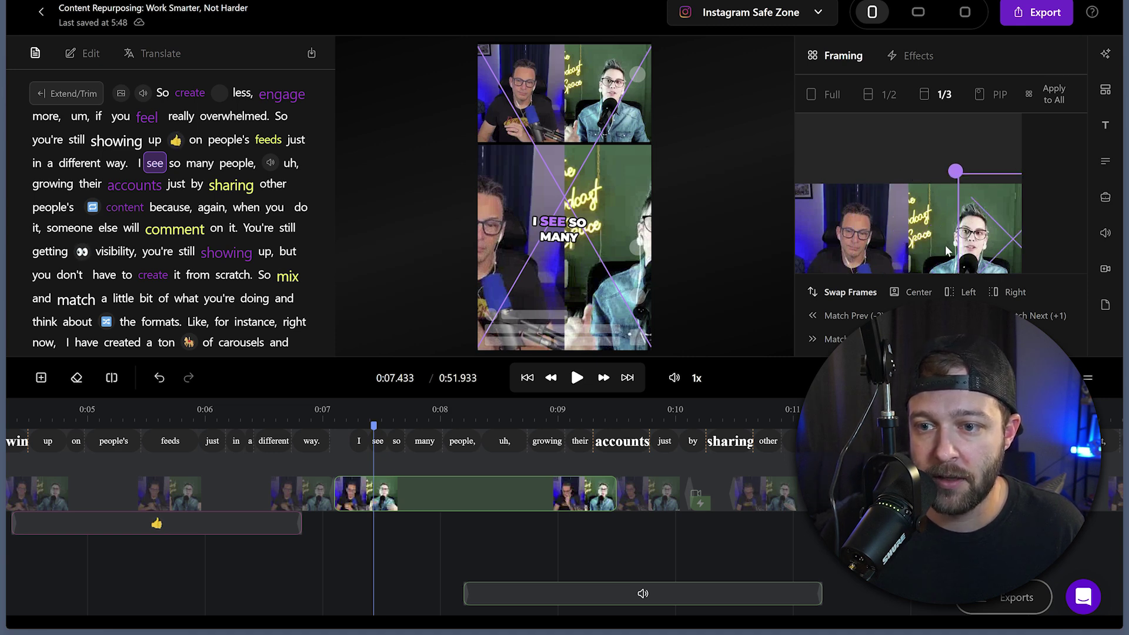
left_click_drag(946, 250, 914, 252)
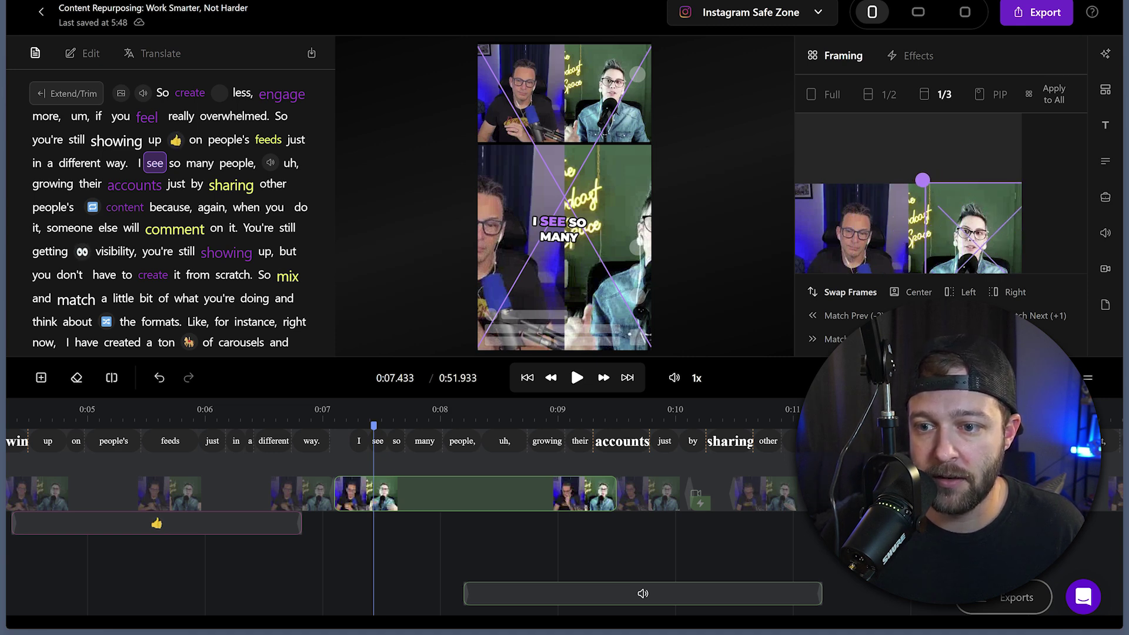
left_click(1003, 297)
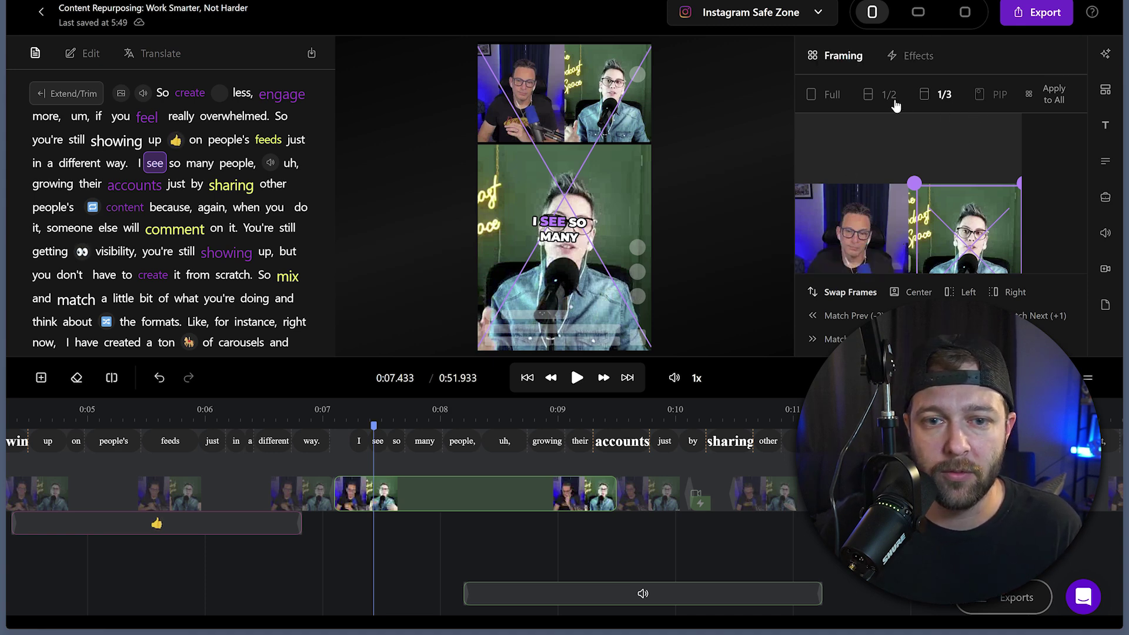
Step: Switch the clip to PIP, try inset corners, and reframe the host and circular guest inset
left_click(996, 94)
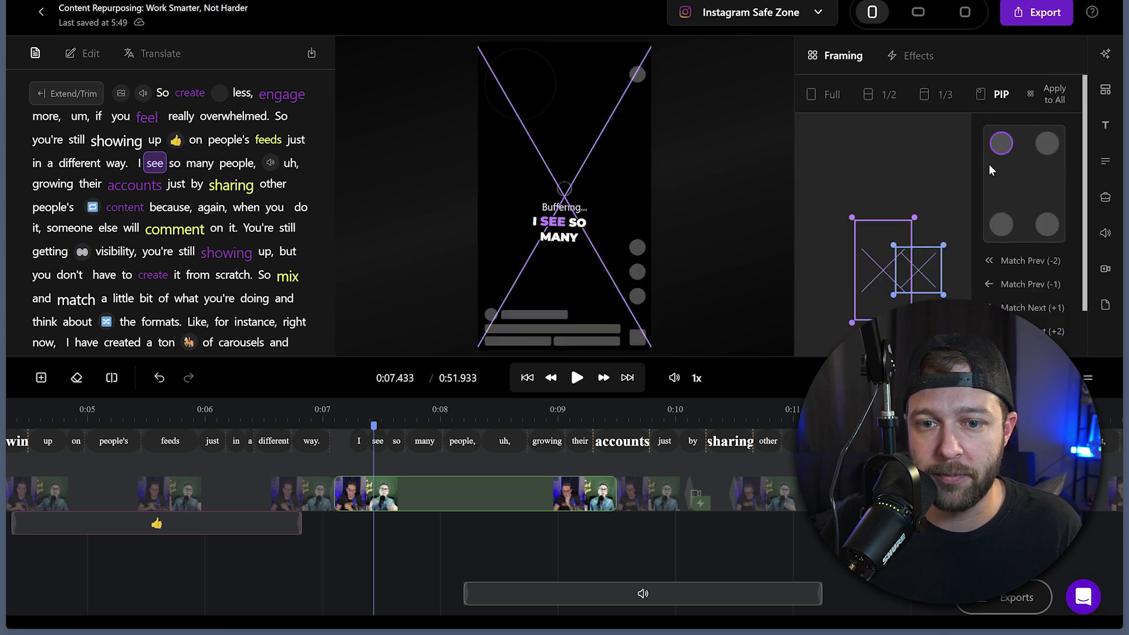
left_click(1047, 144)
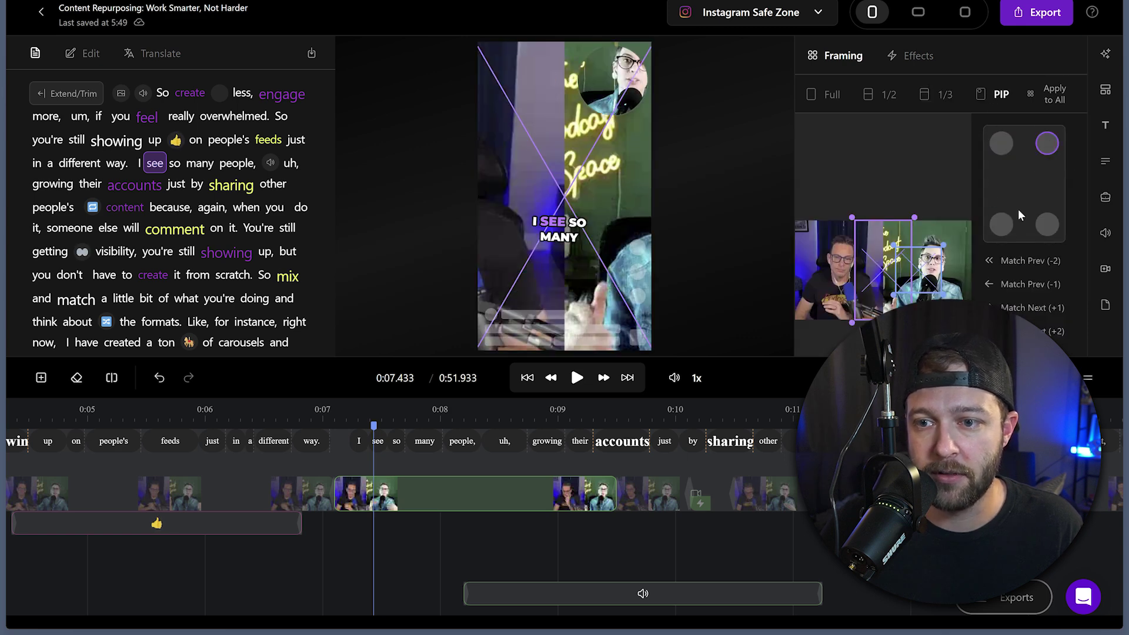
left_click(1040, 225)
left_click(1044, 227)
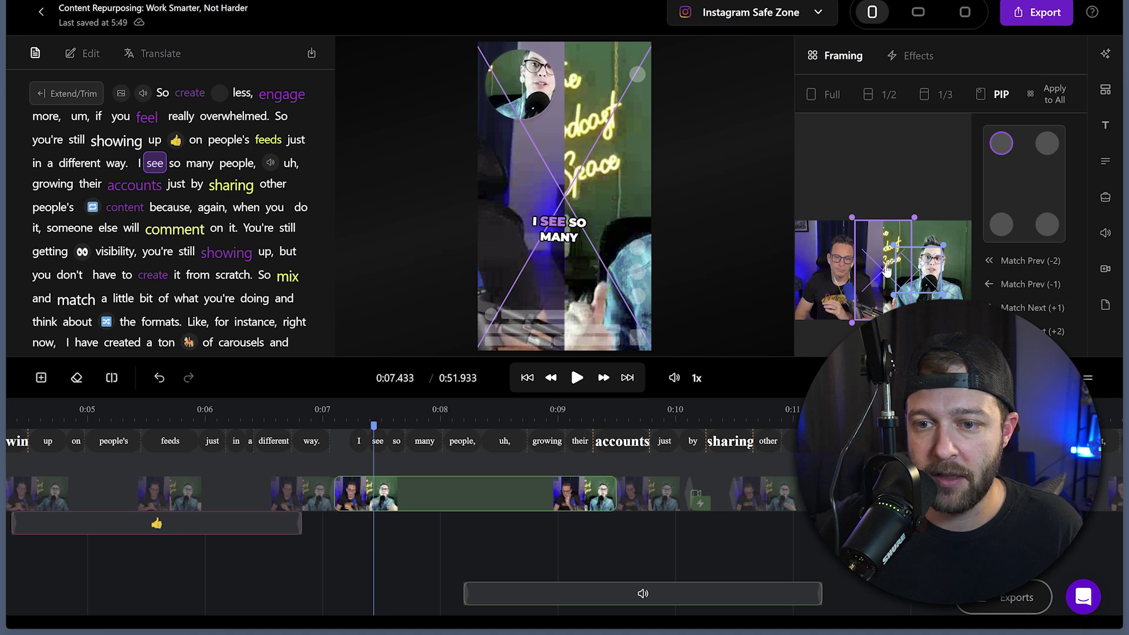
left_click_drag(894, 258, 851, 258)
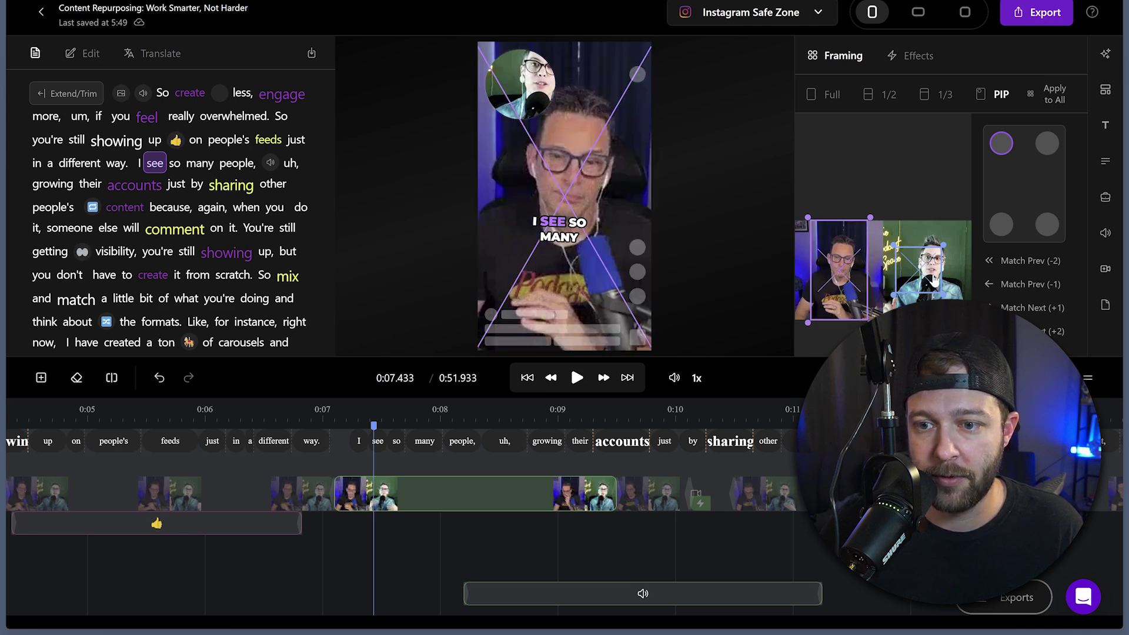
left_click_drag(917, 277, 929, 267)
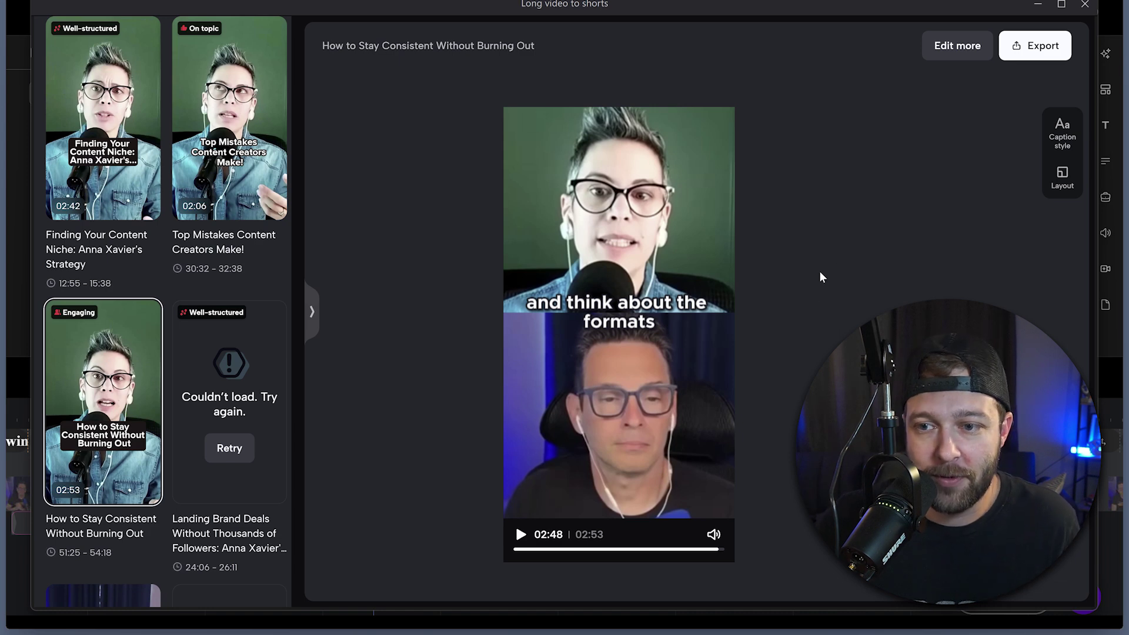
Step: Try Fill layout on the current short and scrub its preview ahead
left_click(1061, 176)
left_click(936, 184)
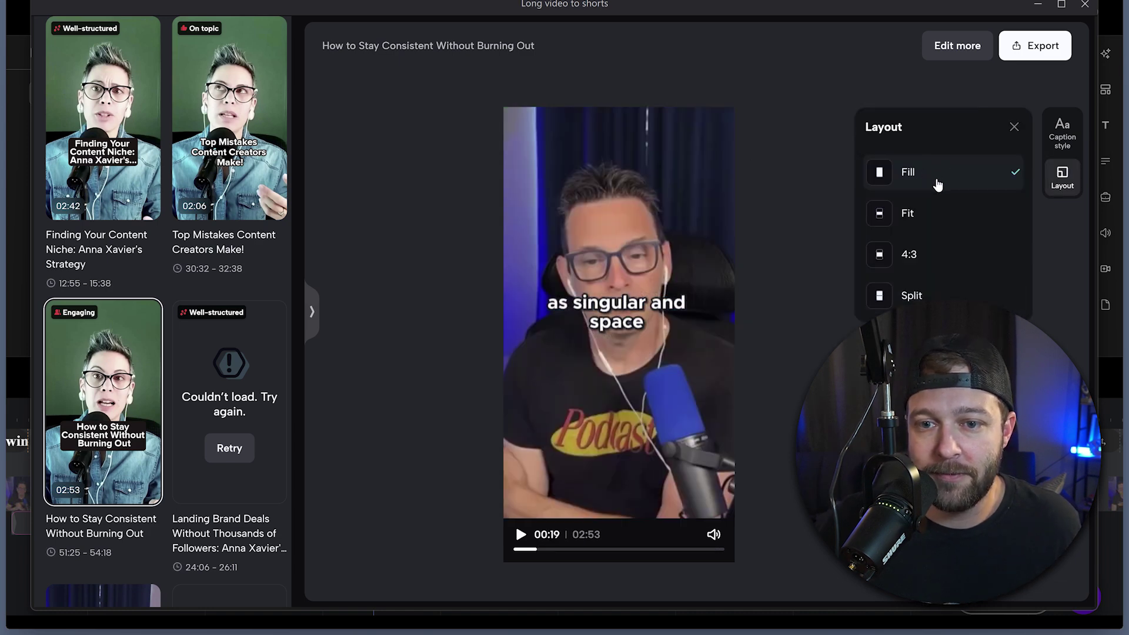
left_click_drag(569, 551, 537, 552)
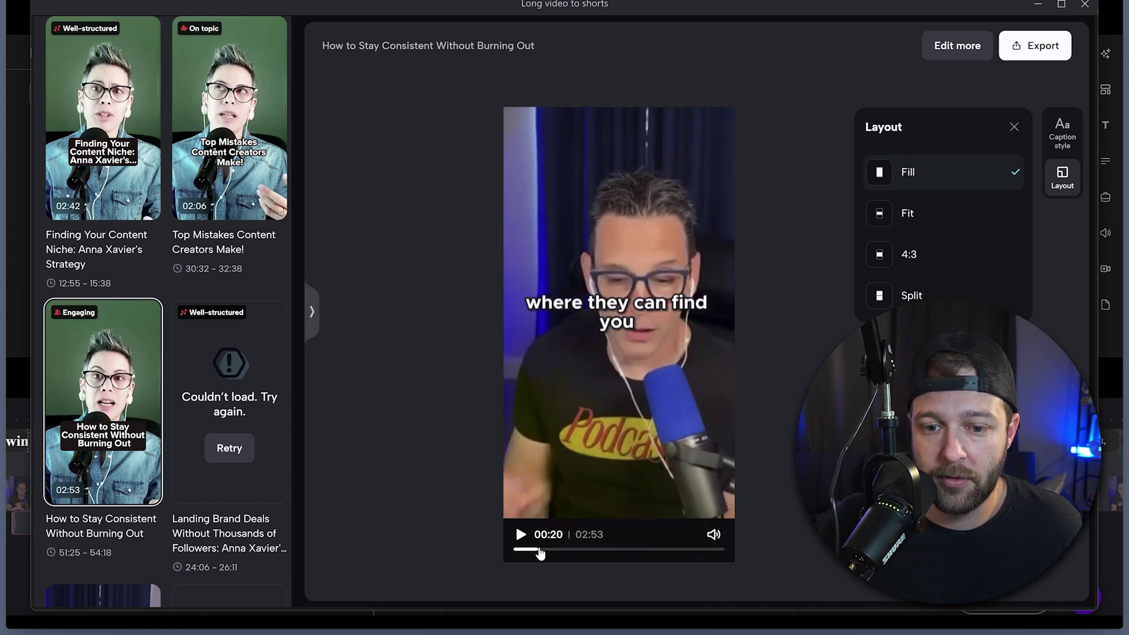
Step: Load 'Top Mistakes Content Creators Make!', set it to Fill, and preview it
left_click(226, 81)
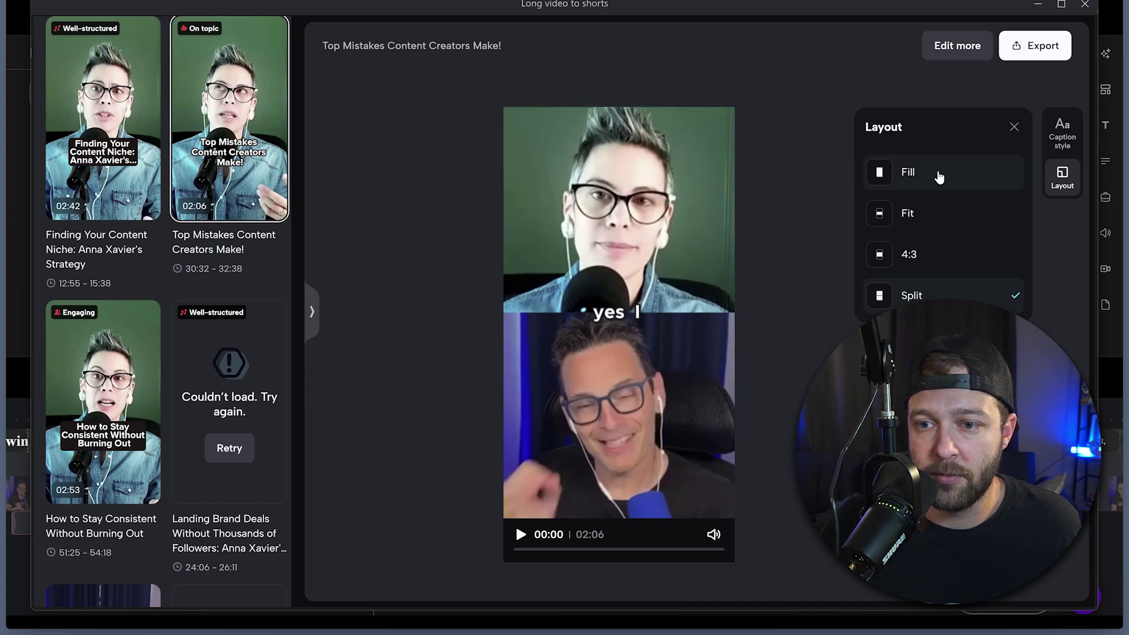
left_click(939, 176)
left_click(532, 549)
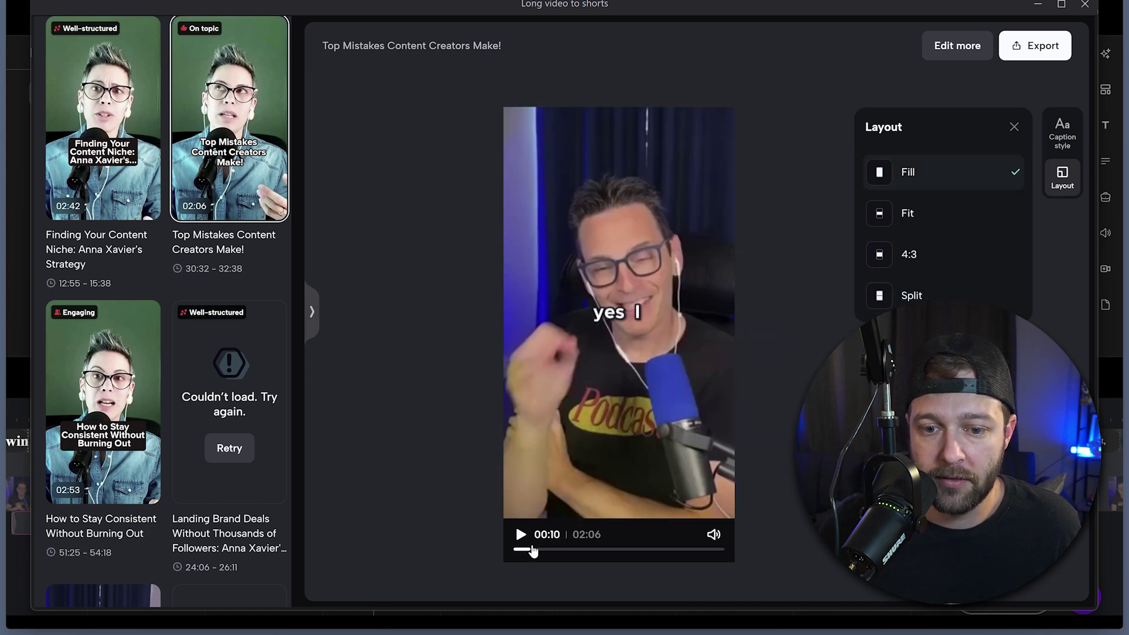
left_click(542, 549)
left_click(578, 550)
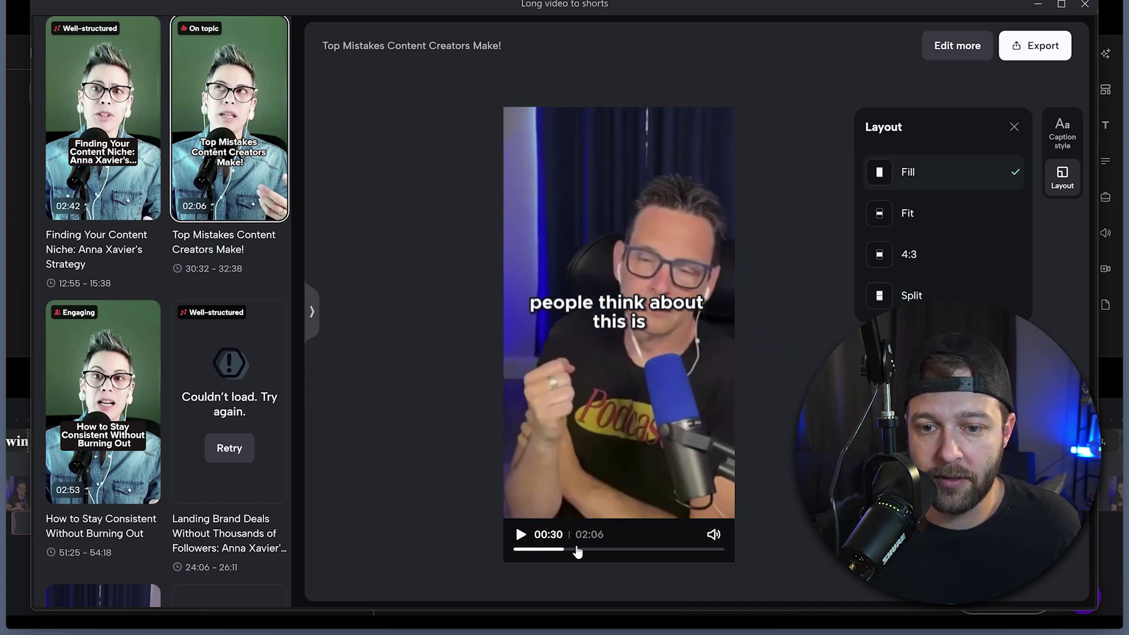
left_click(609, 550)
left_click(521, 535)
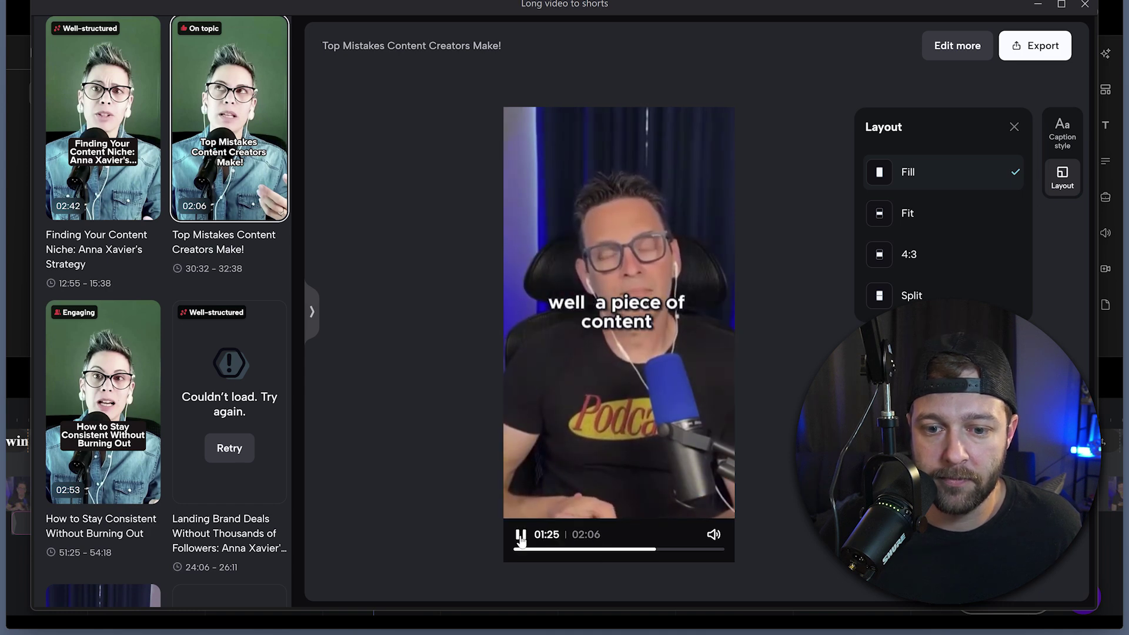
left_click(523, 537)
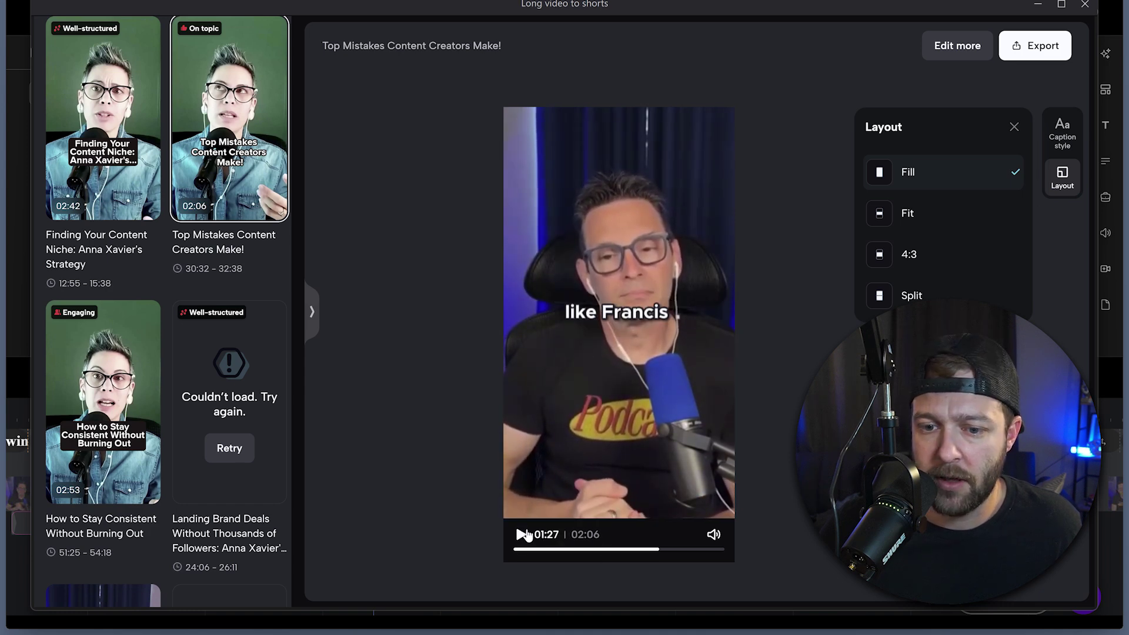
Step: Scrub the short from 00:10 to about one minute, then switch its layout to Fit
left_click(689, 551)
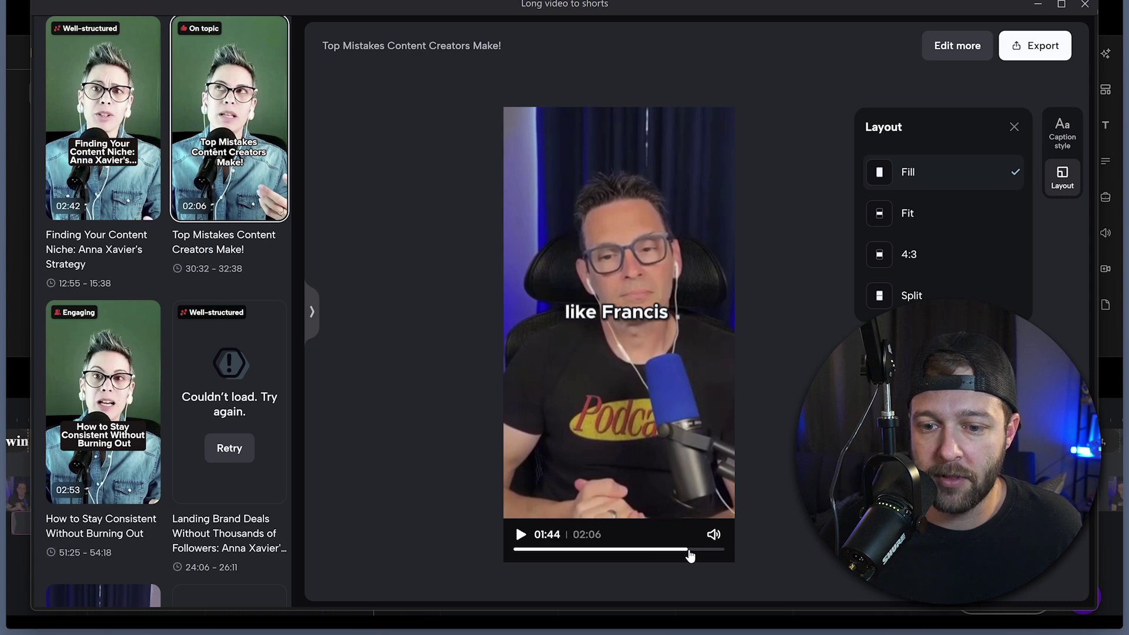
left_click(705, 550)
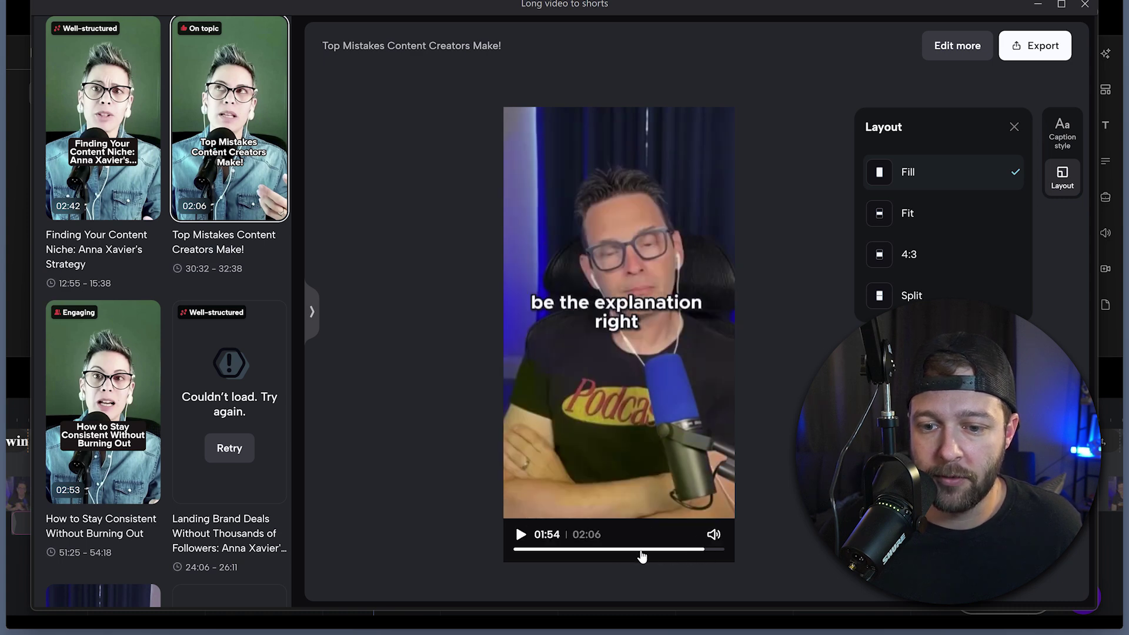
left_click(532, 550)
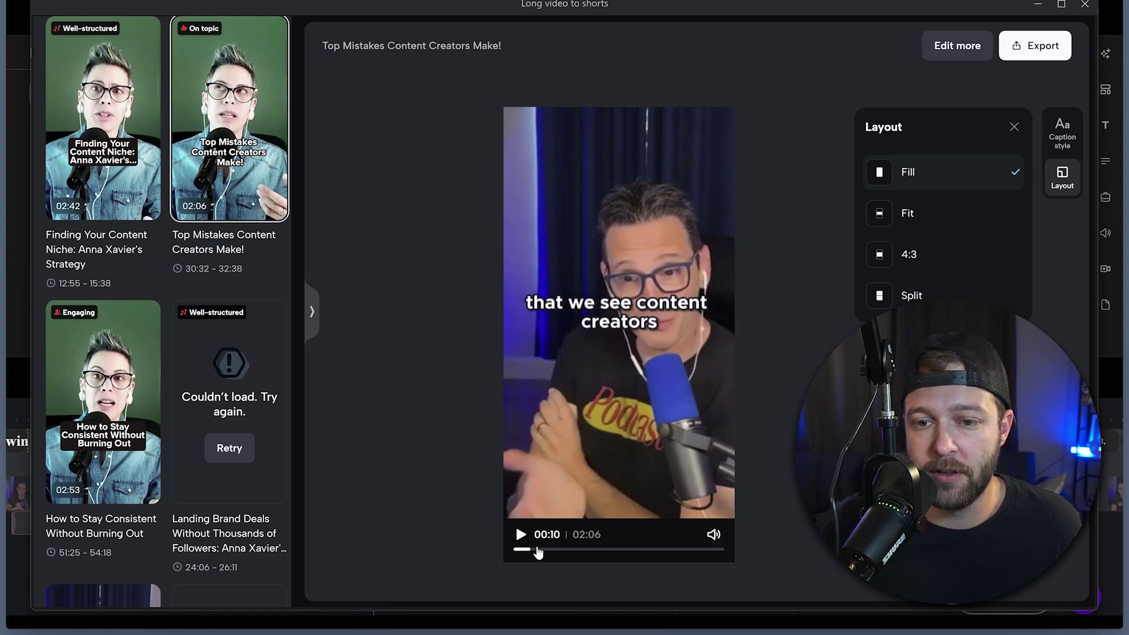
left_click(554, 550)
left_click(565, 550)
left_click(576, 550)
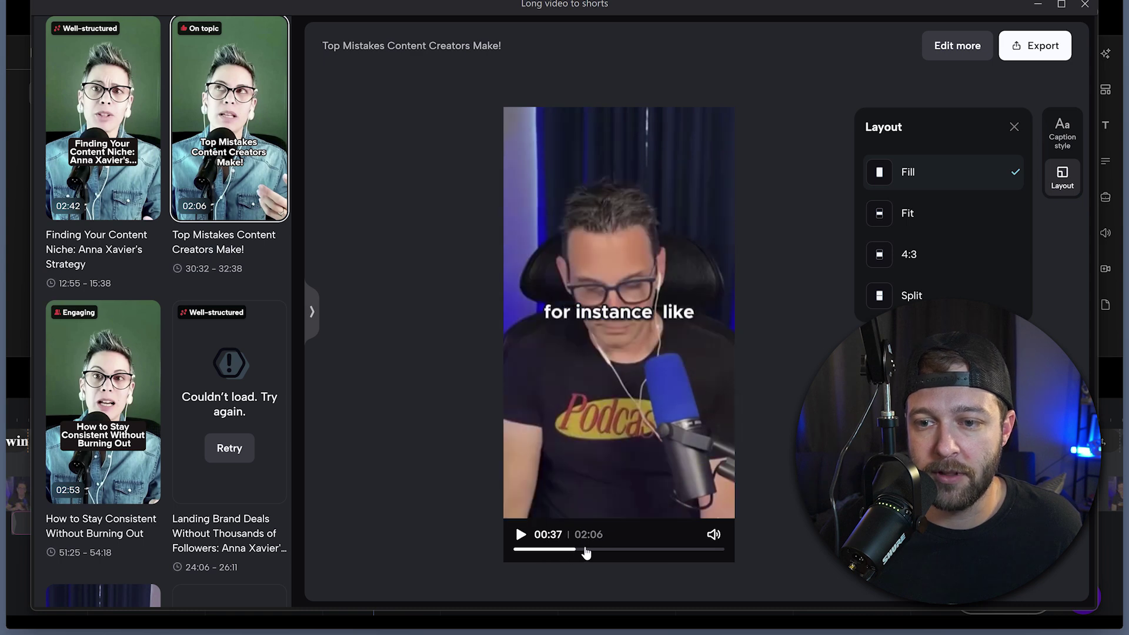
left_click(617, 551)
left_click(927, 214)
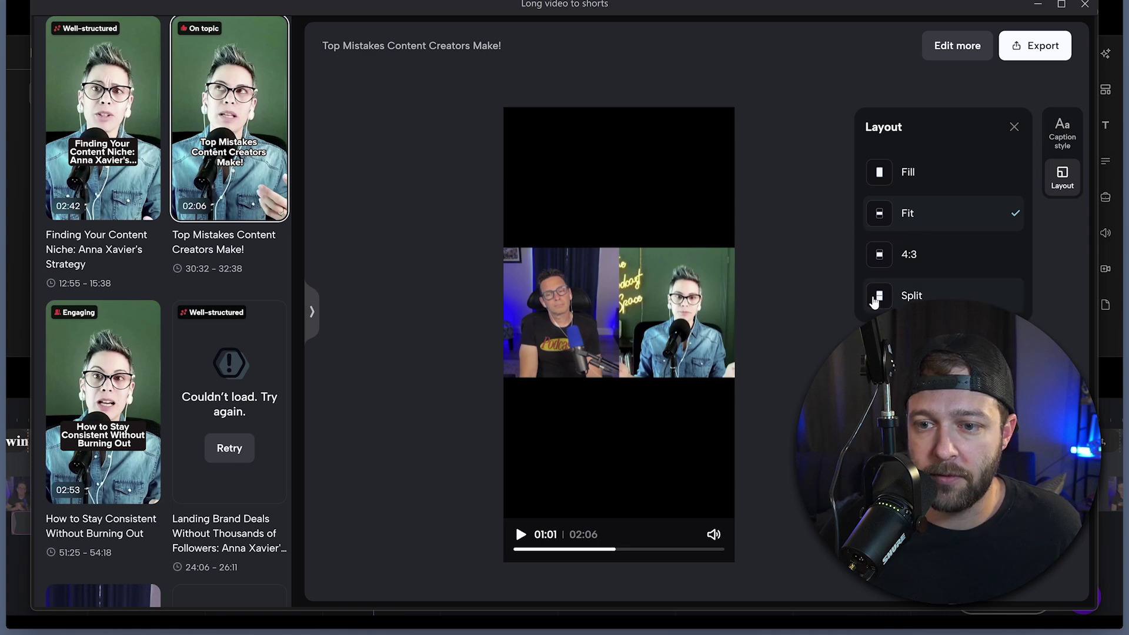
Step: After trying 4:3, switch the short to the Split layout and open it in the full editor
left_click(933, 255)
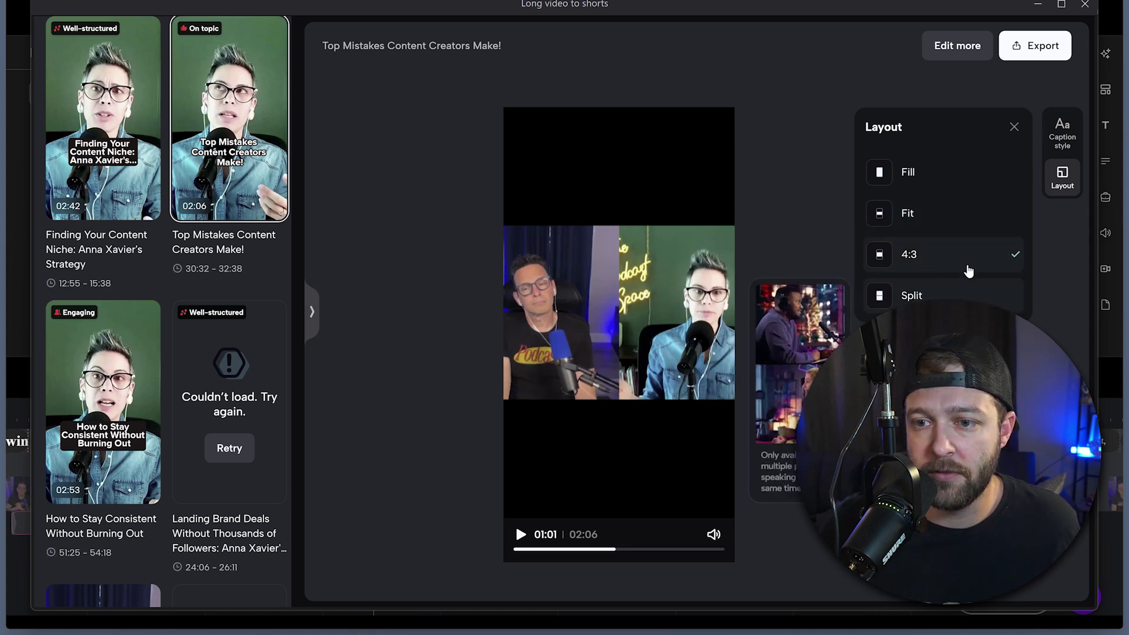
left_click(928, 295)
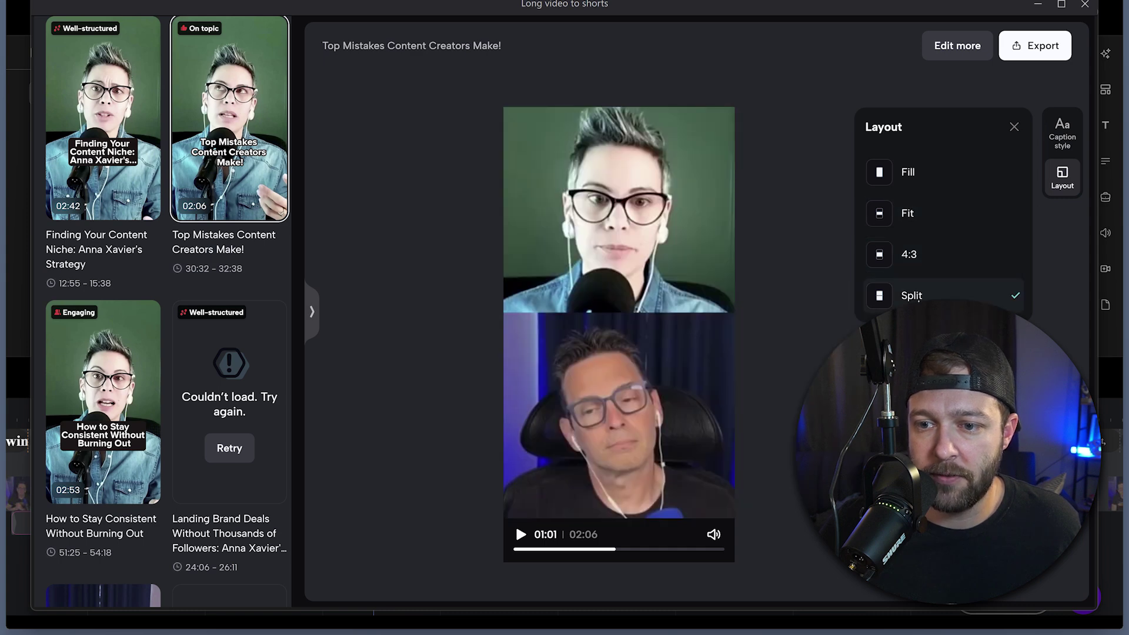
left_click(1047, 104)
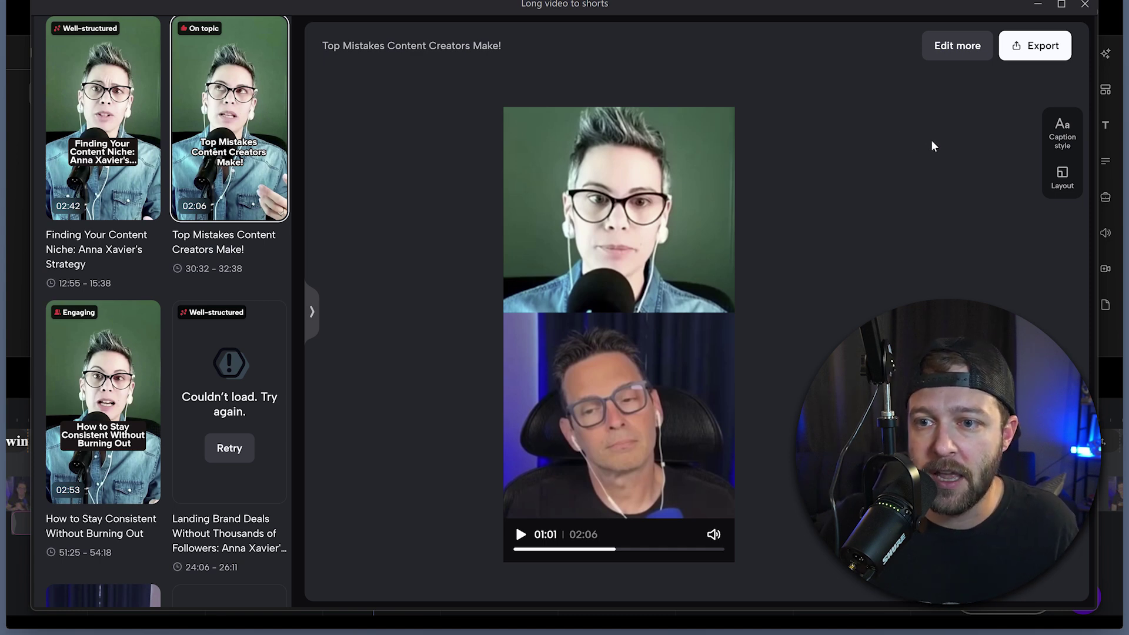
left_click(961, 50)
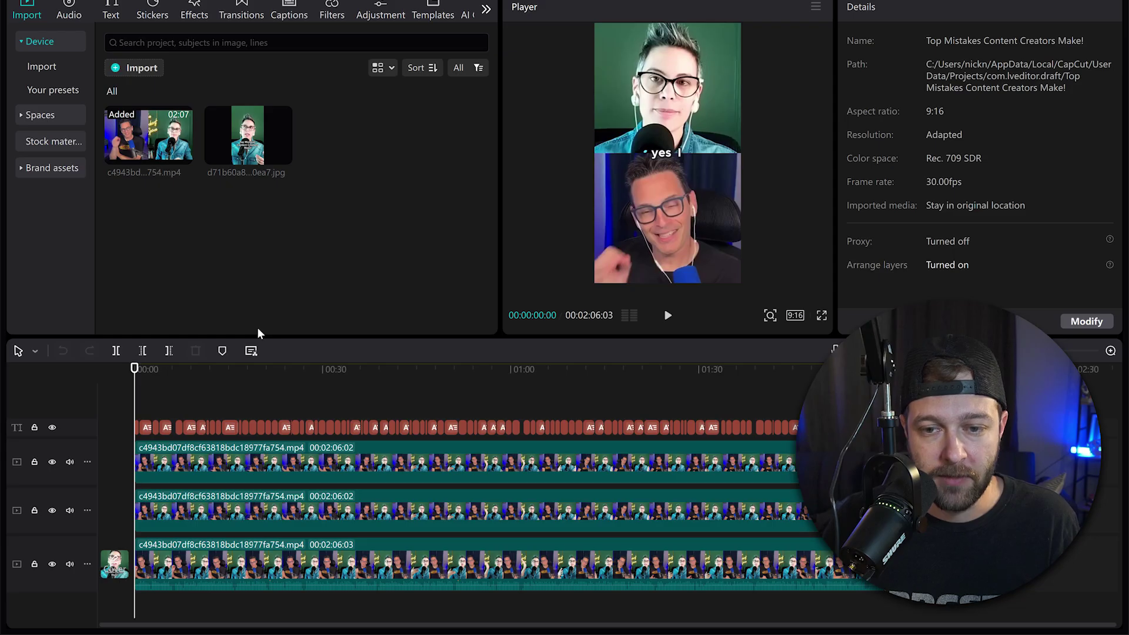
Step: Scrub through the short from the start to its end to preview it
left_click(187, 373)
left_click(299, 369)
left_click(363, 370)
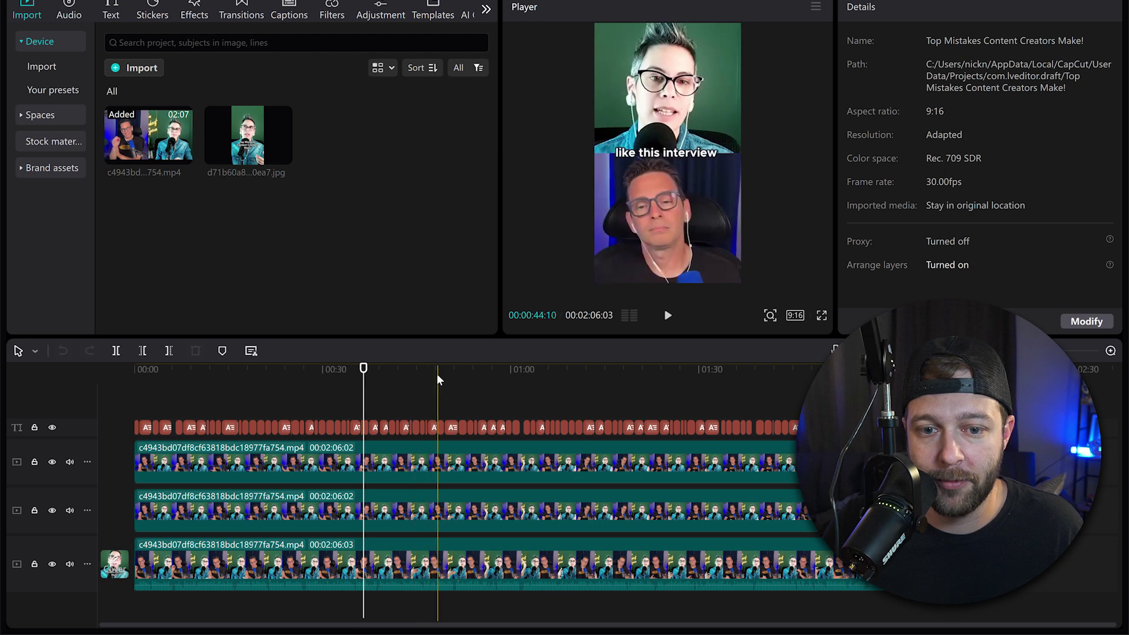
left_click(505, 370)
left_click(567, 369)
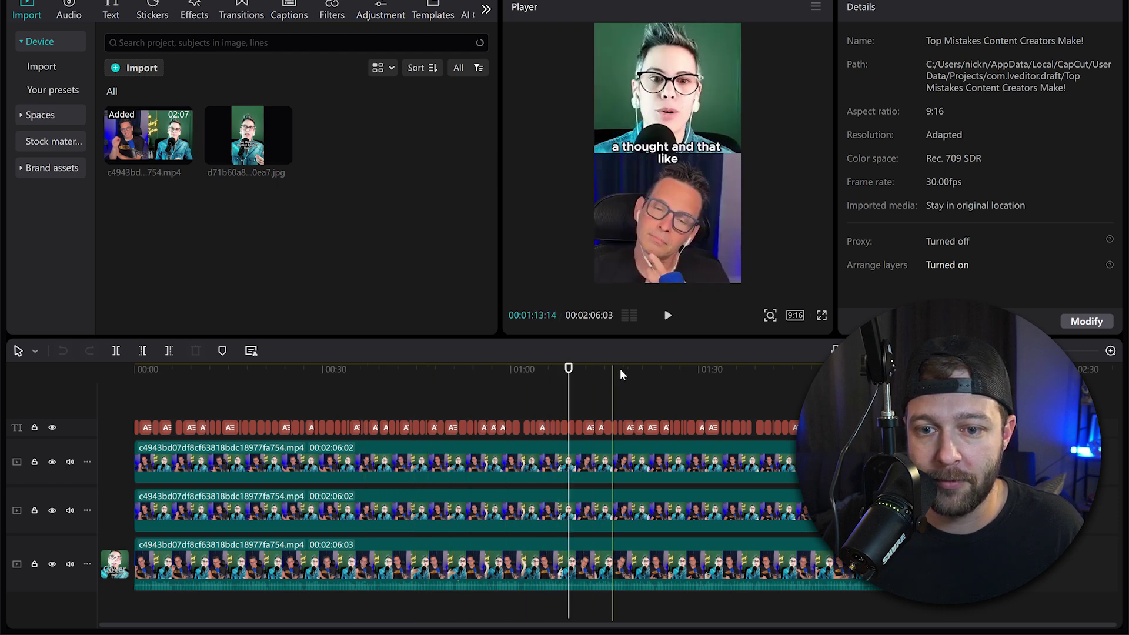
left_click(634, 369)
left_click(715, 369)
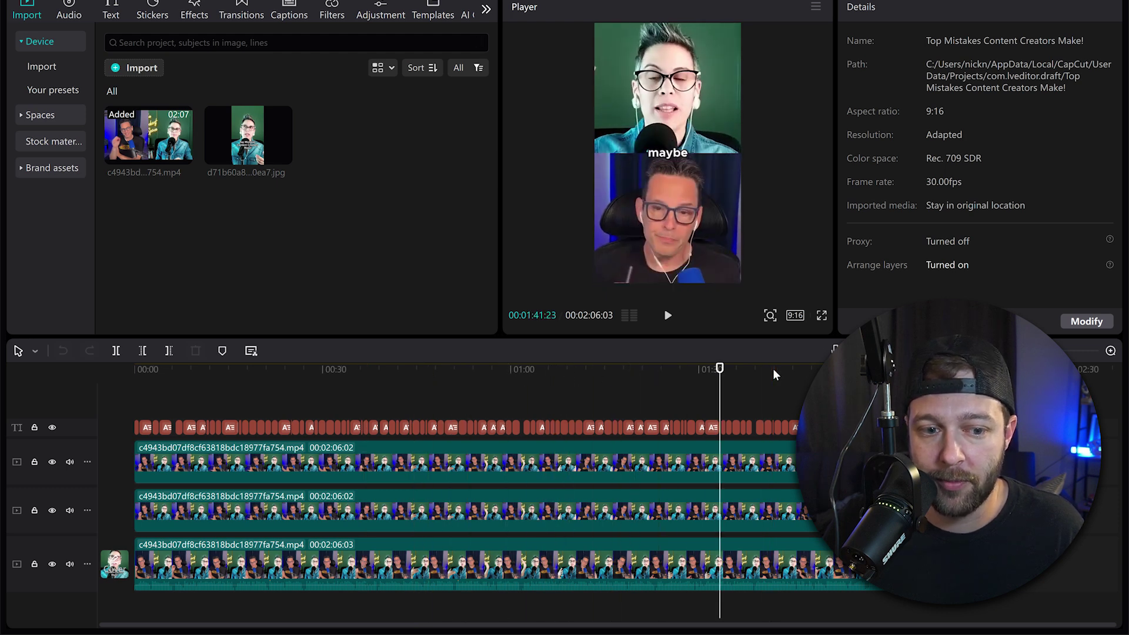
left_click(772, 368)
left_click(821, 369)
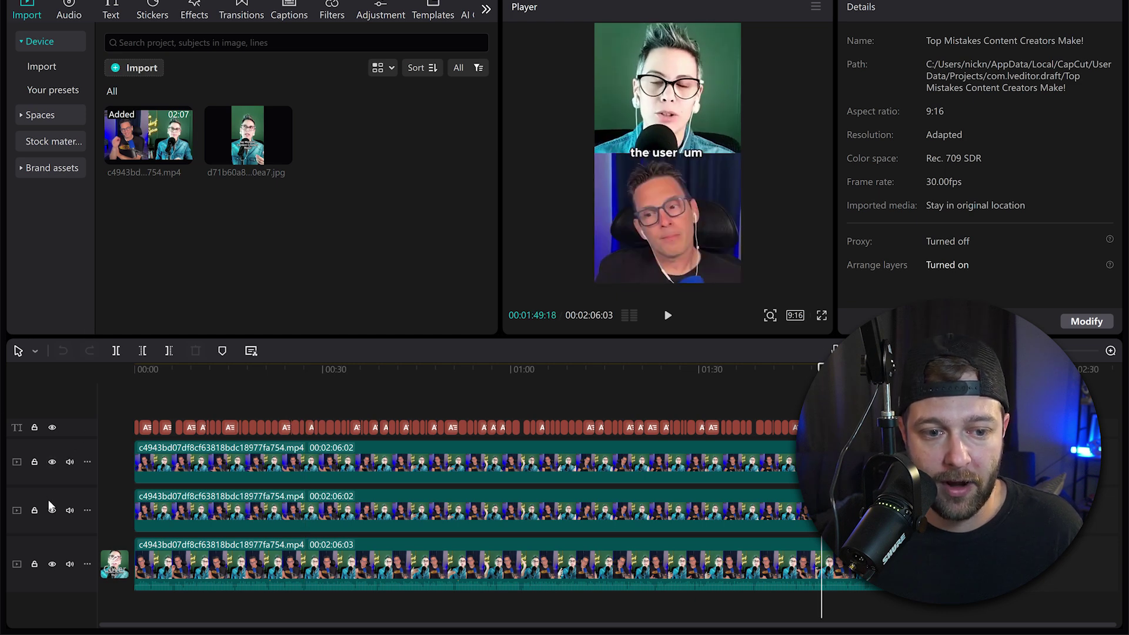
Step: View each video track alone, leave the wide-shot track hidden, and cut all tracks two seconds in
left_click(52, 565)
left_click(52, 510)
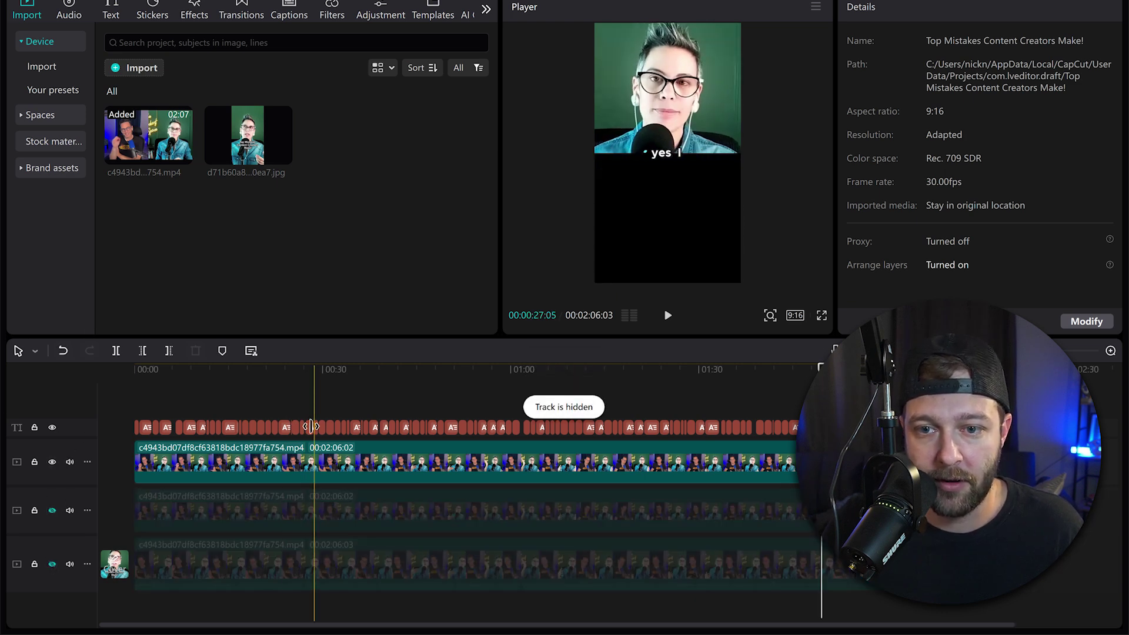
left_click(52, 462)
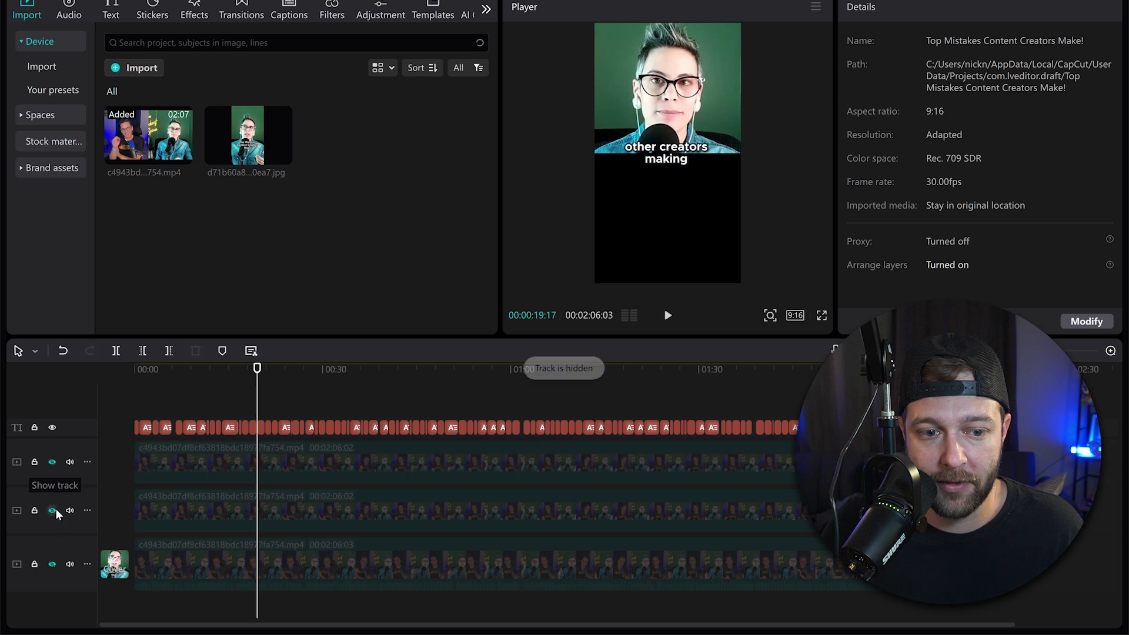
left_click(52, 510)
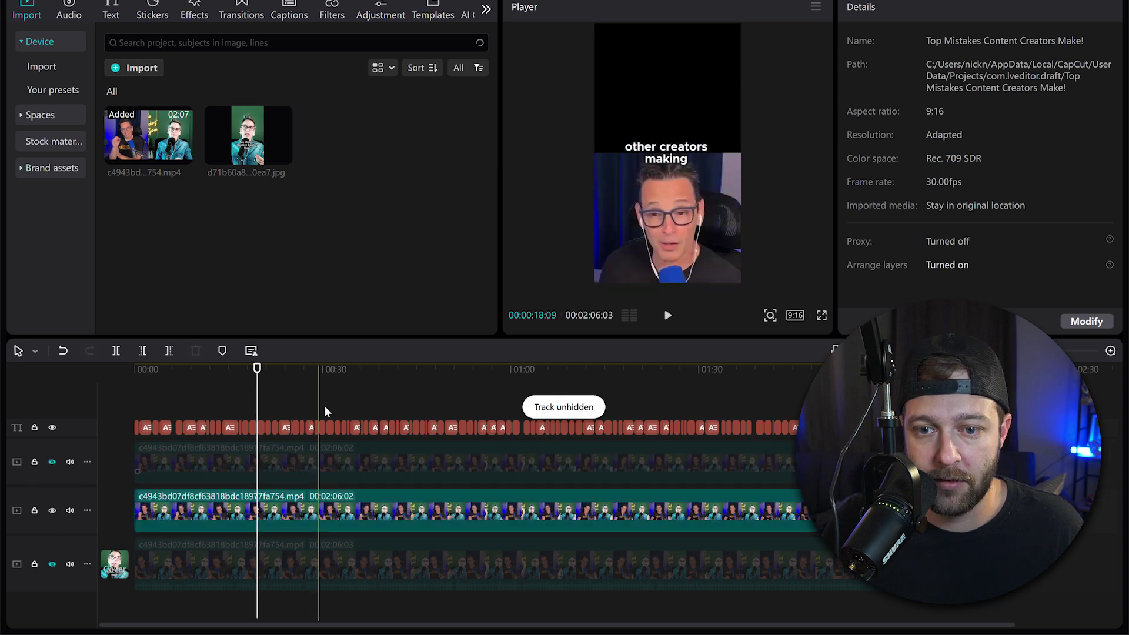
left_click(52, 511)
left_click(52, 564)
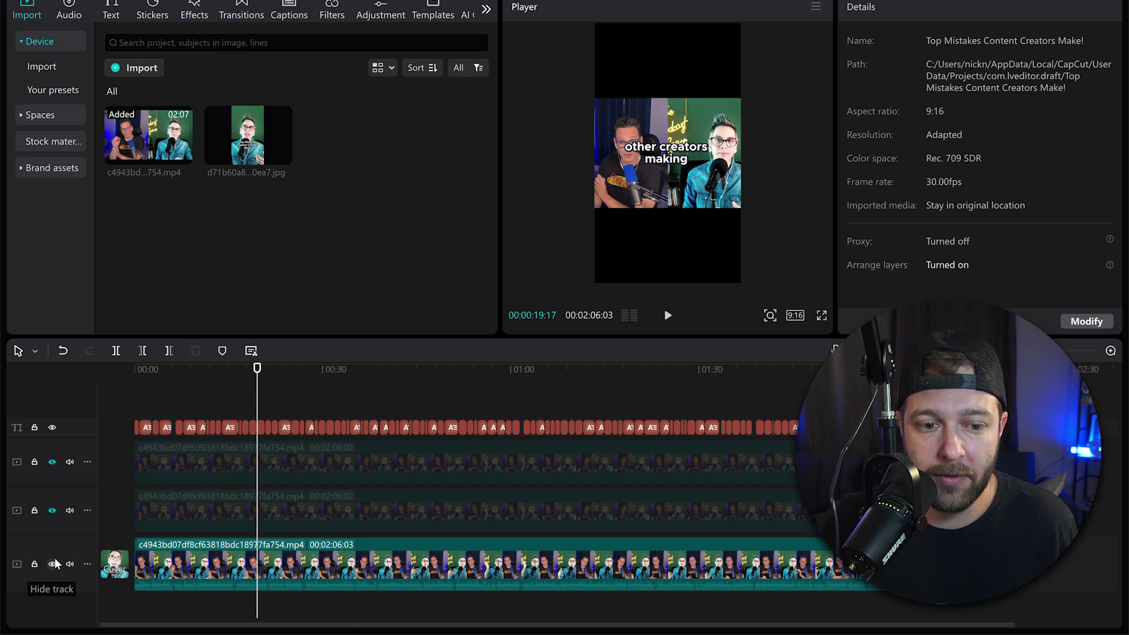
left_click(53, 564)
left_click(52, 510)
left_click(53, 461)
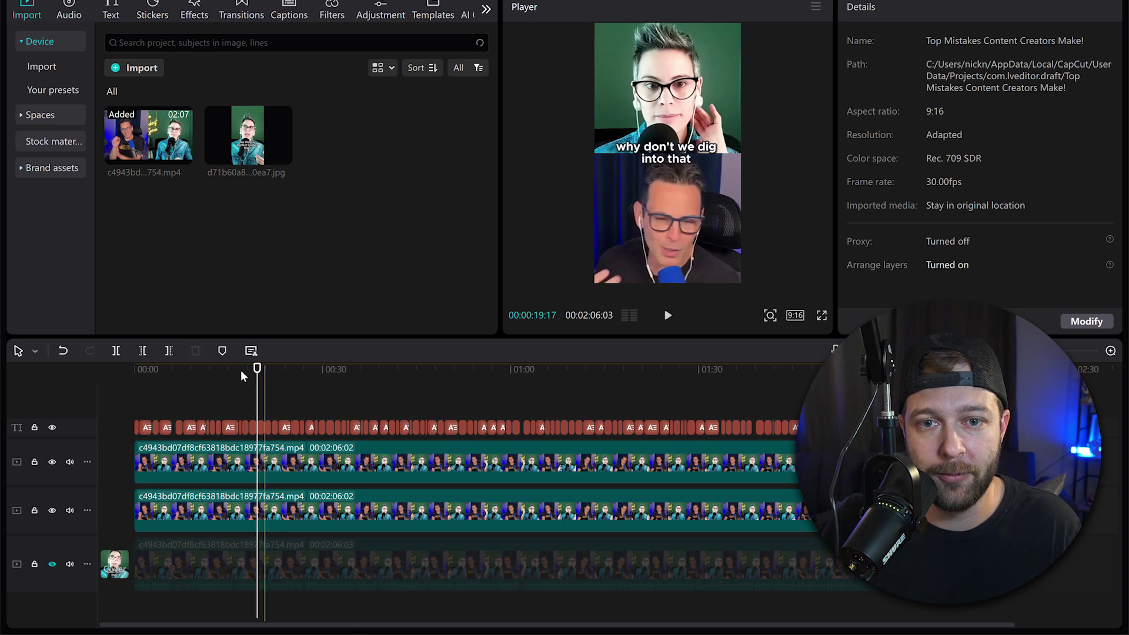
left_click(164, 376)
key("ctrl+b")
Step: Enlarge and reposition the top track's opening close-up so the speaker fills the frame
left_click(152, 383)
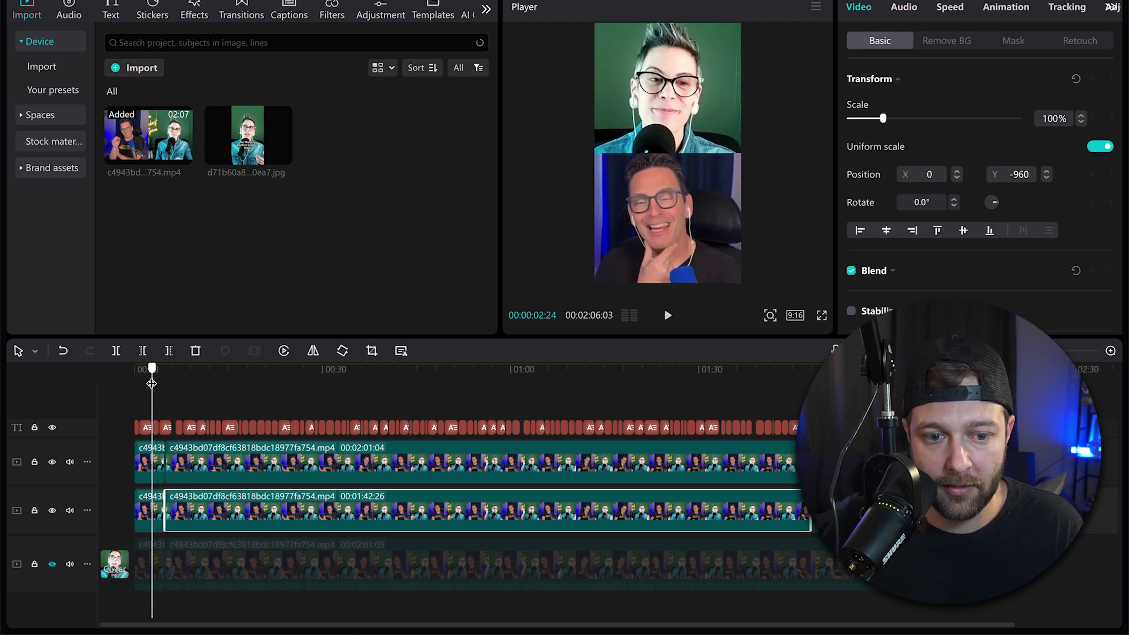
left_click(156, 456)
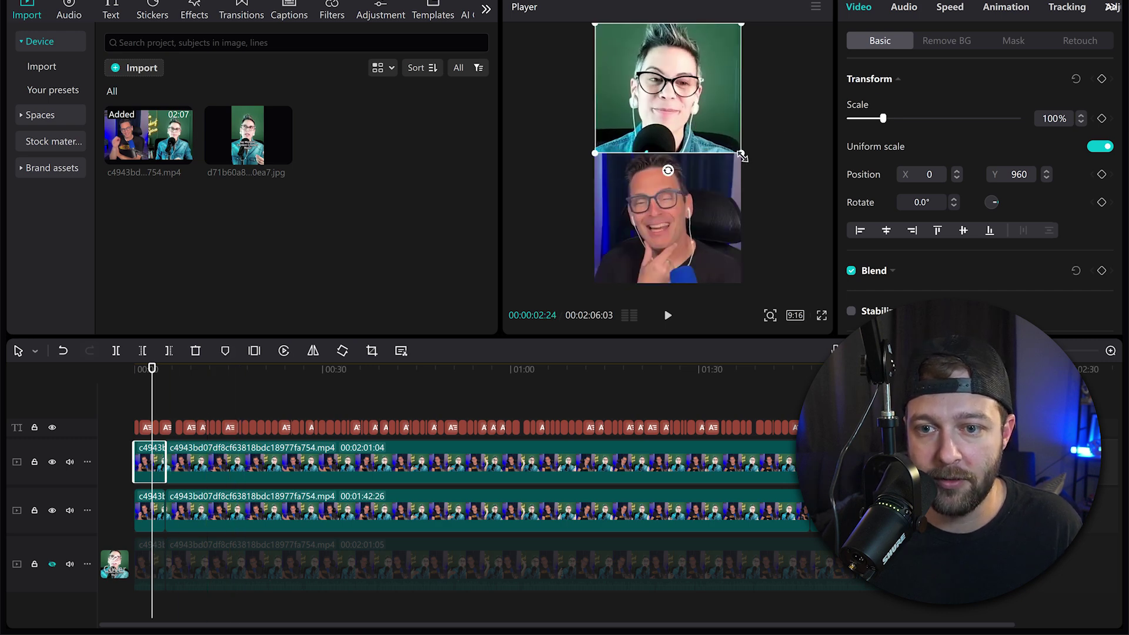
left_click_drag(742, 155, 804, 281)
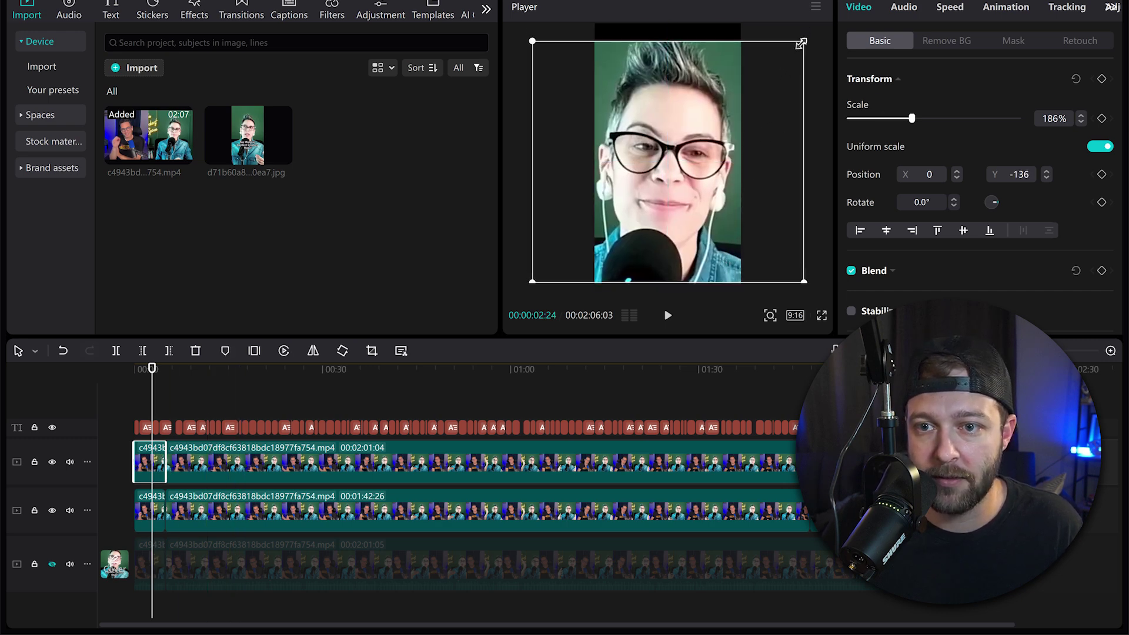
left_click_drag(801, 43, 811, 28)
left_click_drag(687, 166, 693, 153)
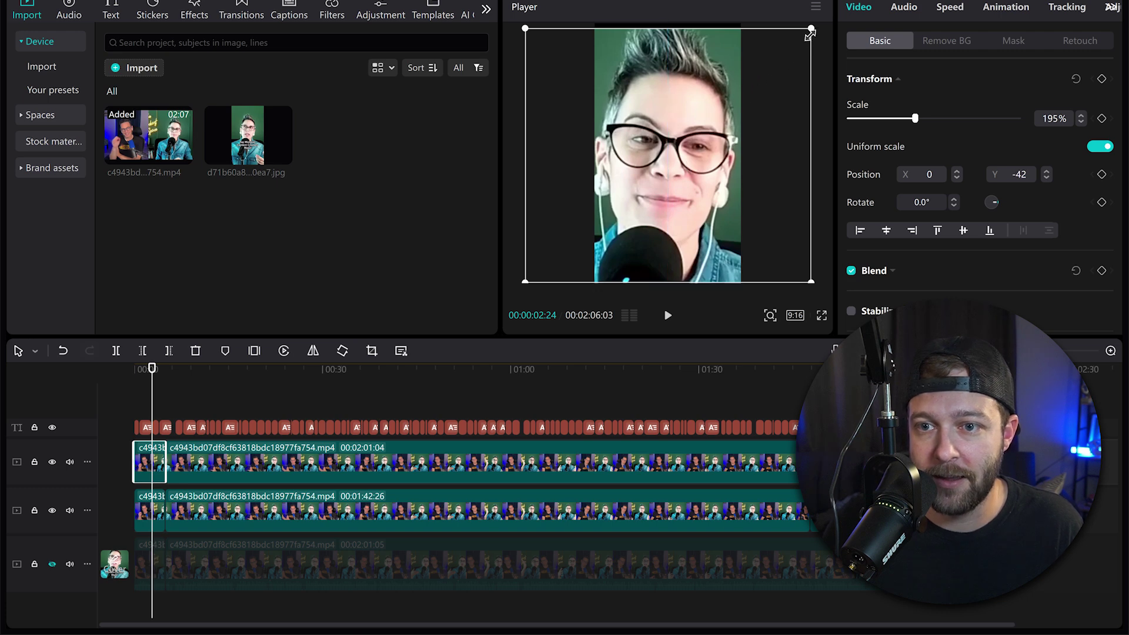
left_click_drag(810, 35, 821, 25)
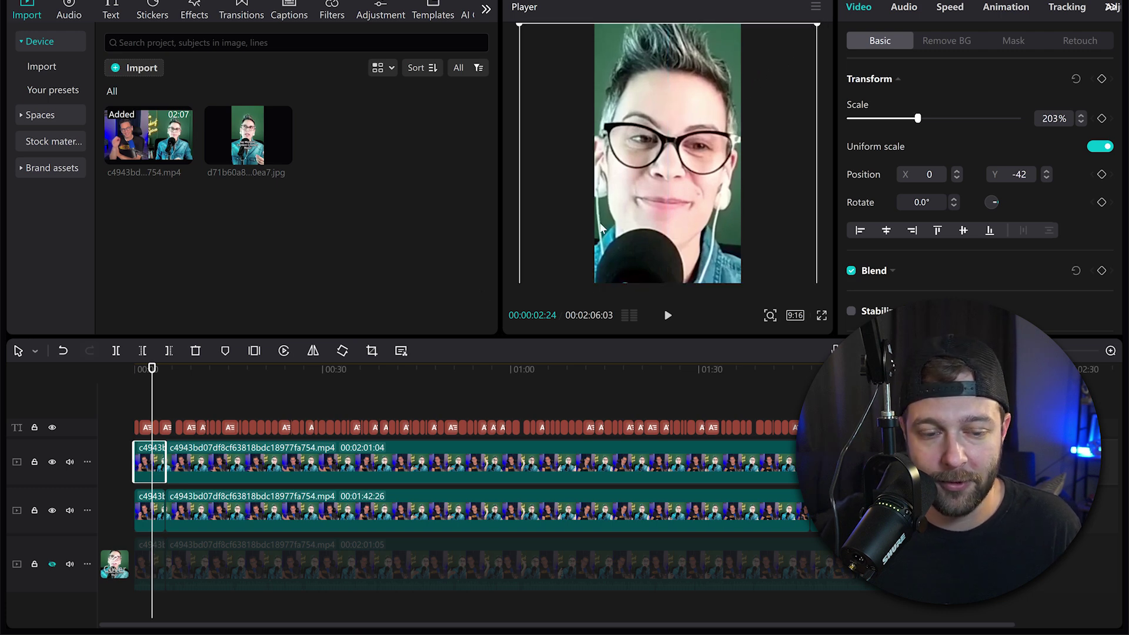
Step: Show only the wide-shot track and zoom its opening piece in on one speaker
left_click(52, 461)
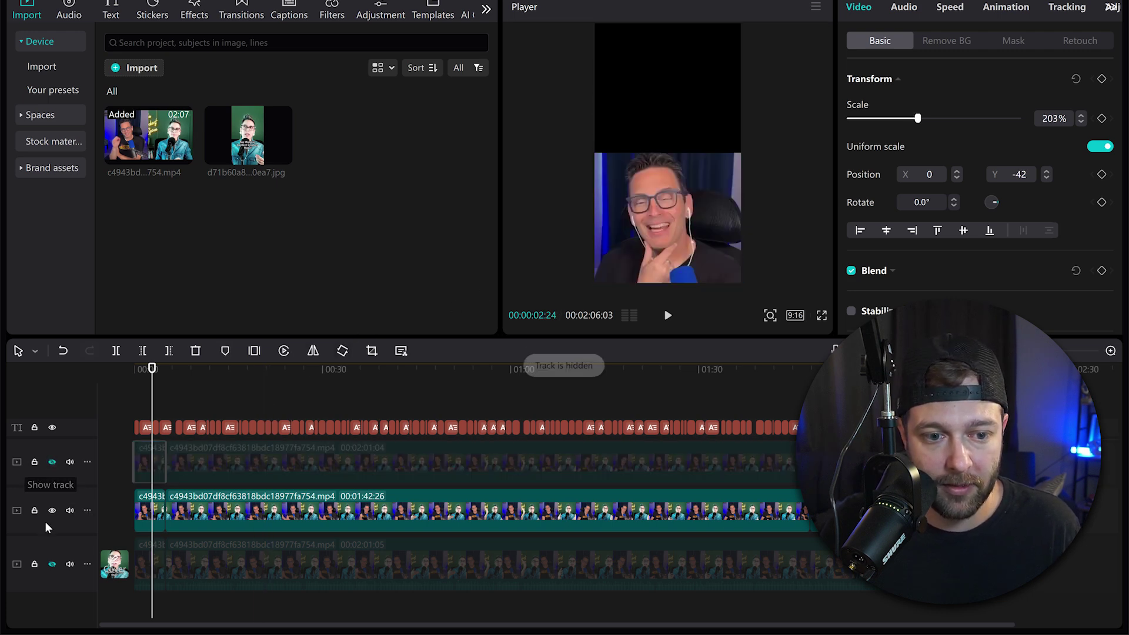
left_click(52, 511)
left_click(51, 564)
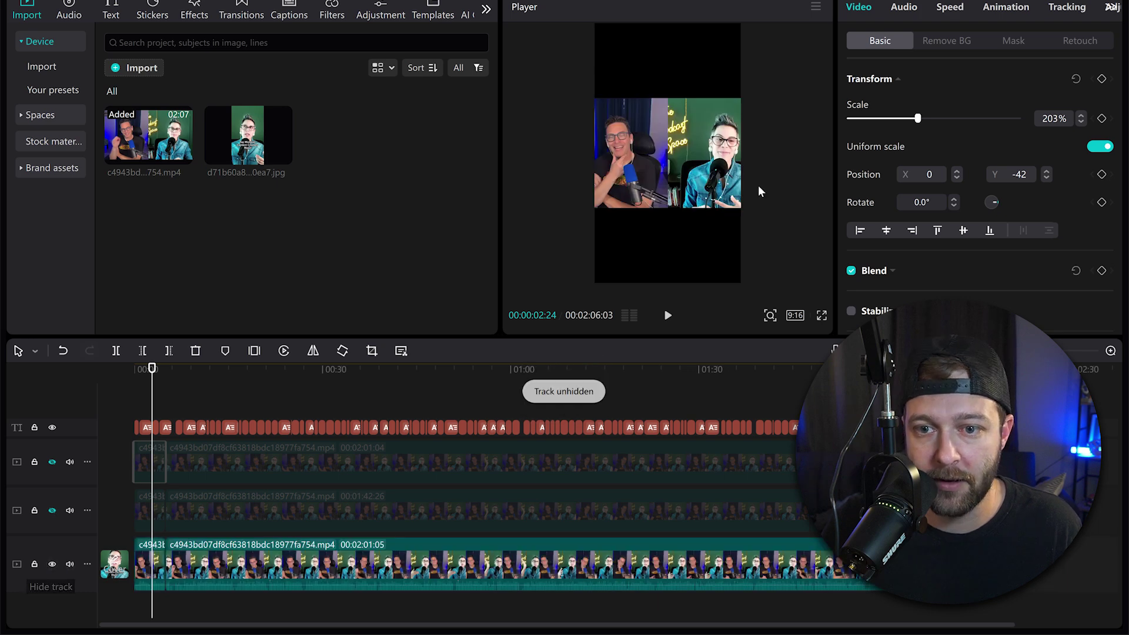
left_click(515, 206)
left_click_drag(515, 207, 398, 274)
left_click_drag(612, 219, 623, 195)
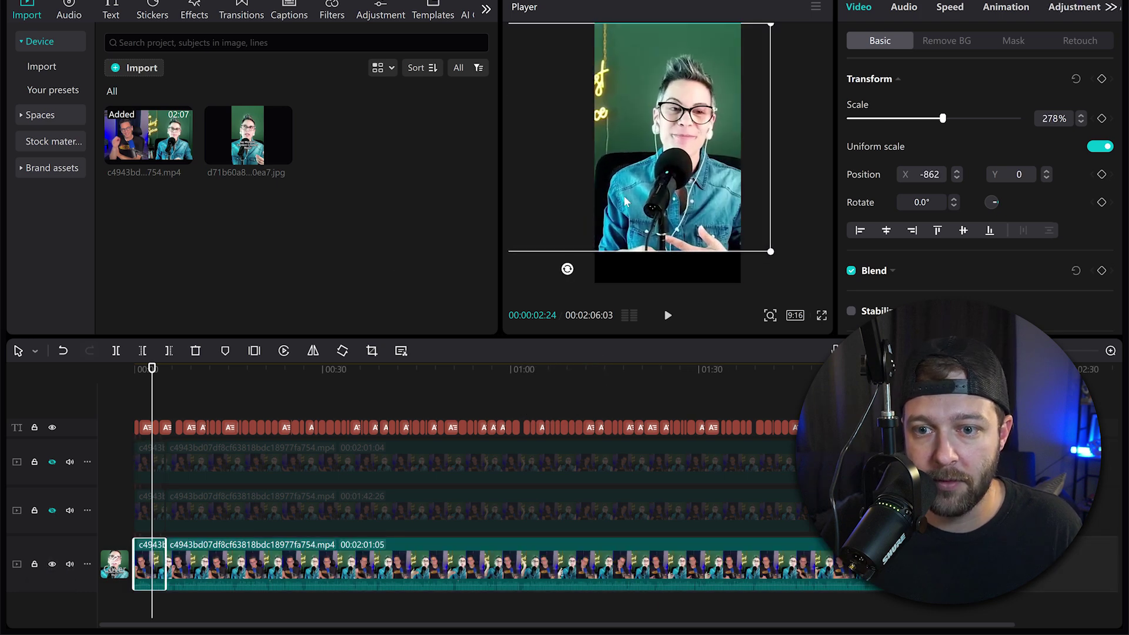
left_click_drag(769, 250, 734, 213)
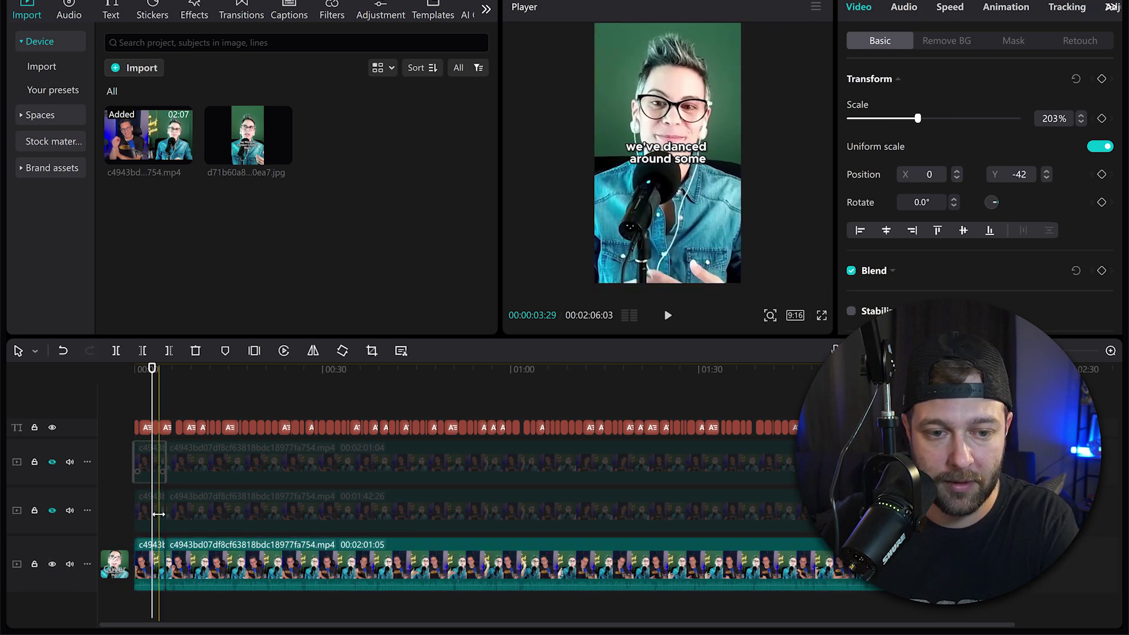
Step: Restore the top and middle tracks and skim the opening to preview the result
left_click(150, 514)
left_click(51, 461)
left_click_drag(142, 381, 196, 381)
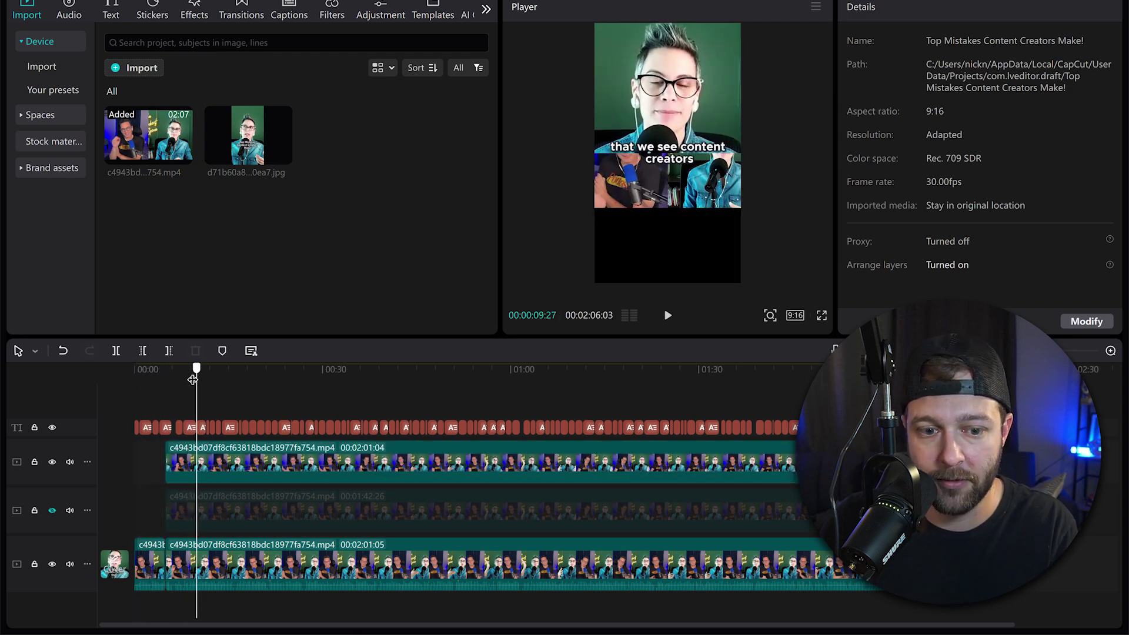
left_click(52, 510)
Step: Show the bottom wide-shot clip's transform: 133% scale at position 0, 0
left_click(209, 423)
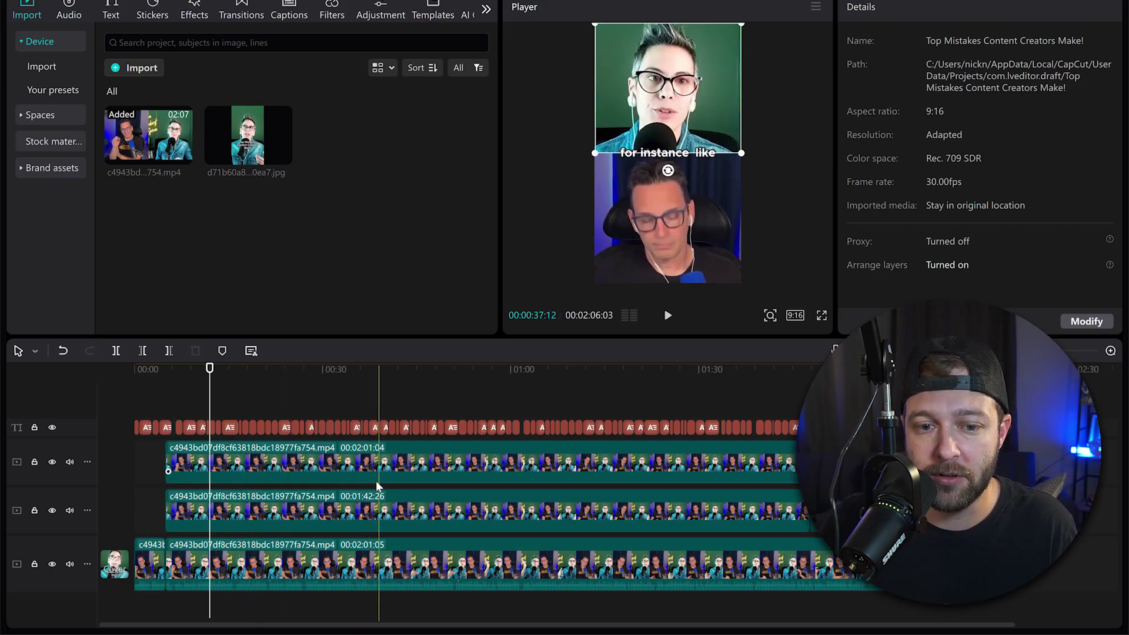
left_click(378, 511)
left_click(386, 545)
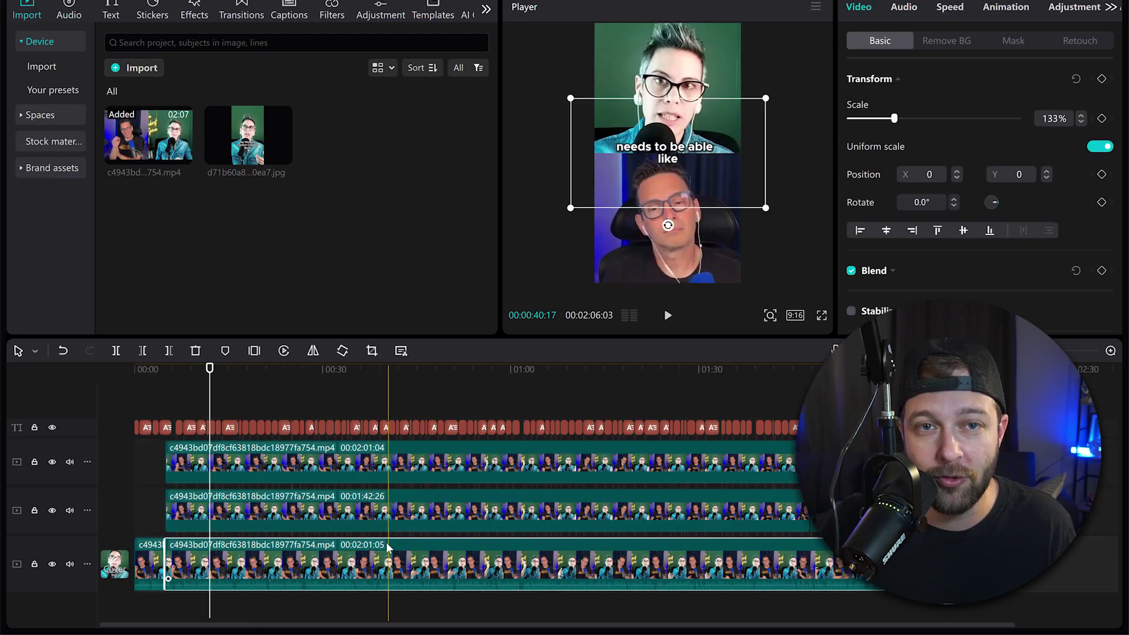